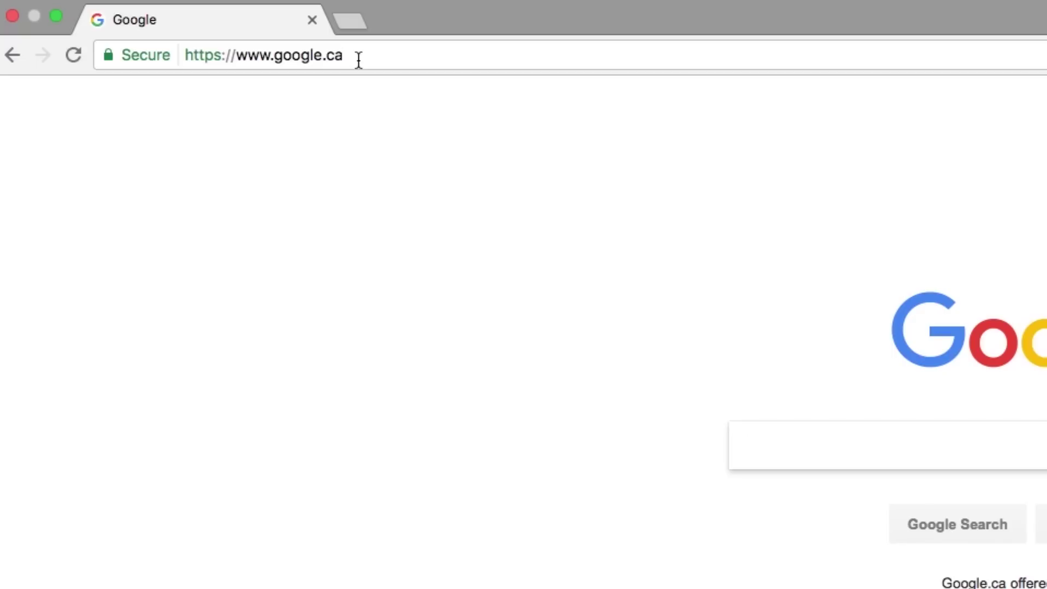
Go to twitter.com and log in to the account to reach the home timeline.
click(358, 60)
text(twitter.com)
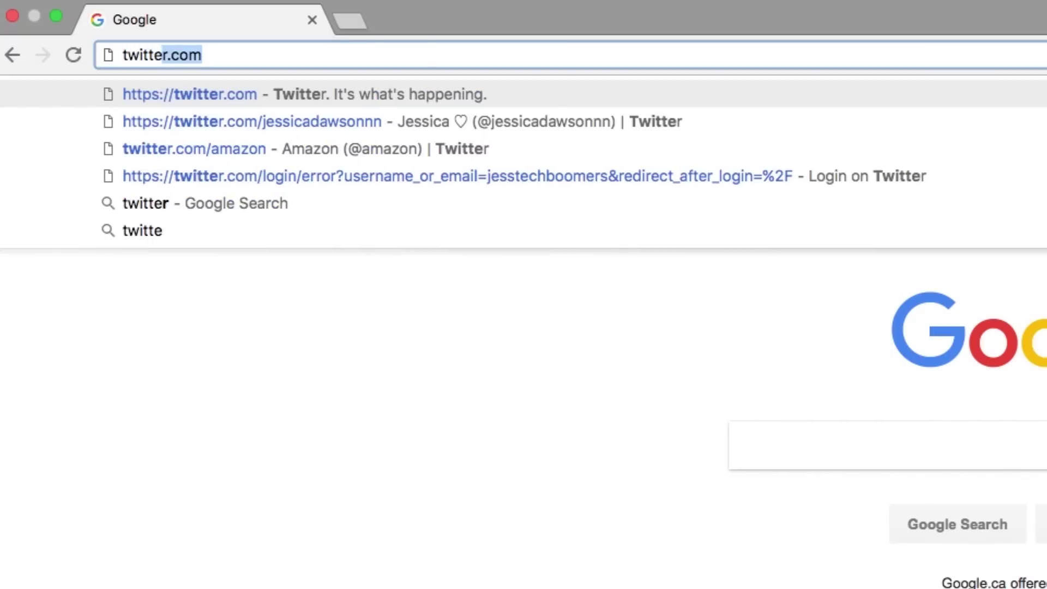
key(Return)
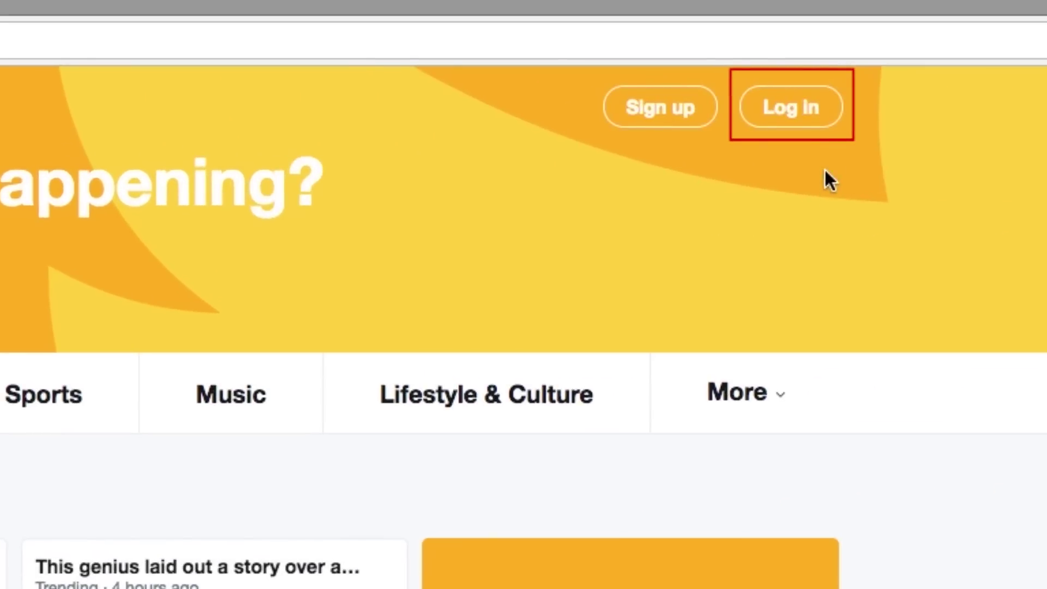
click(832, 131)
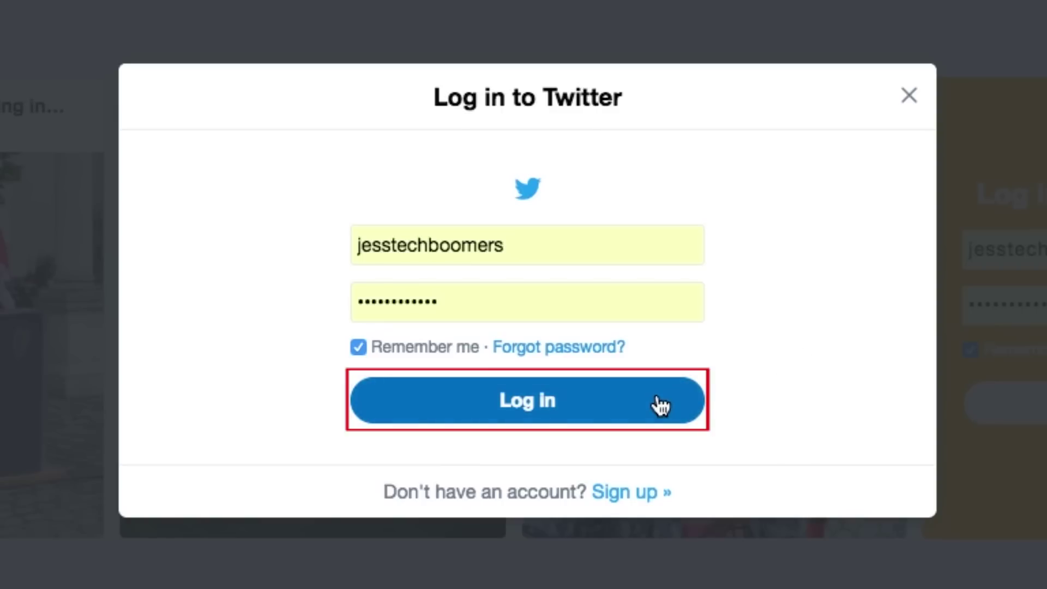
click(661, 406)
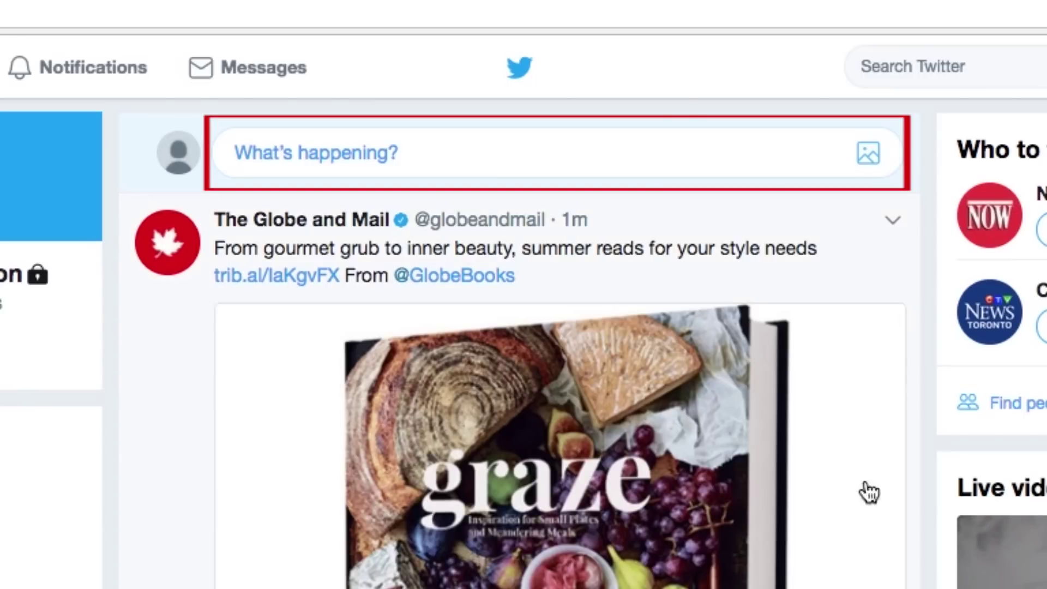
click(675, 157)
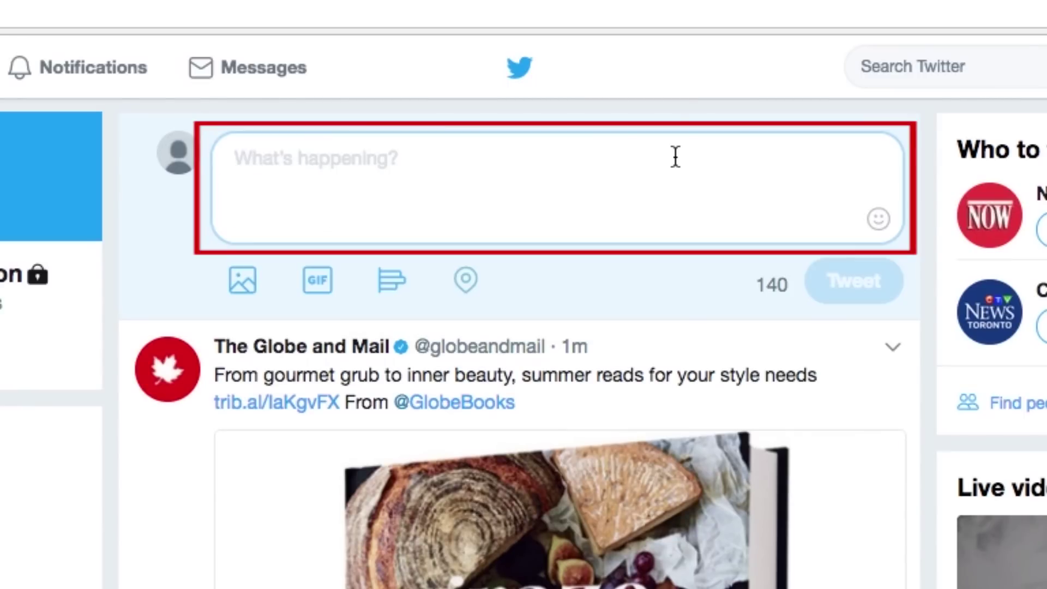
text(Learn)
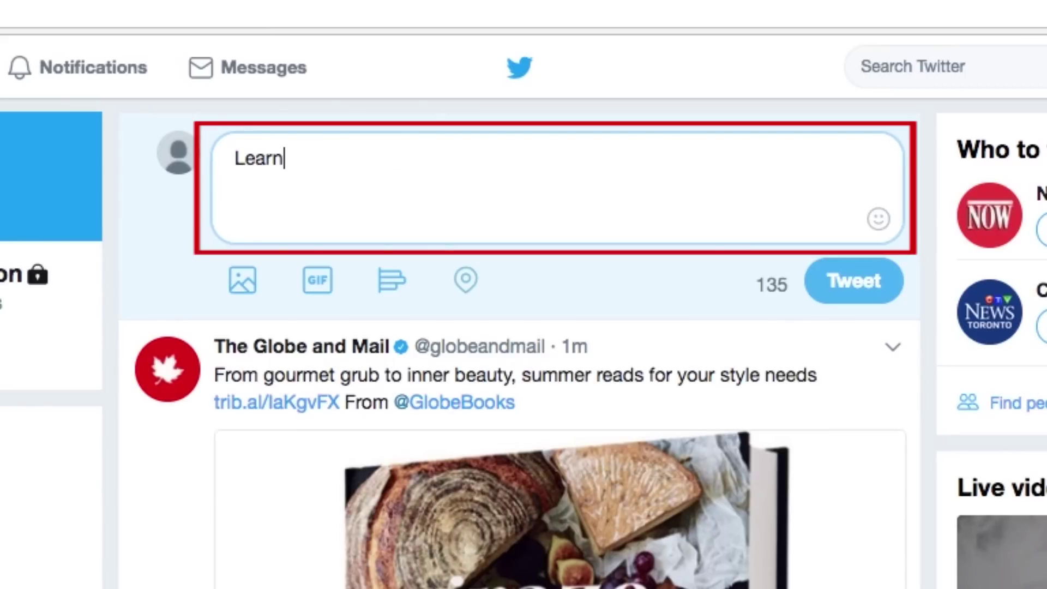
text(ing how to u)
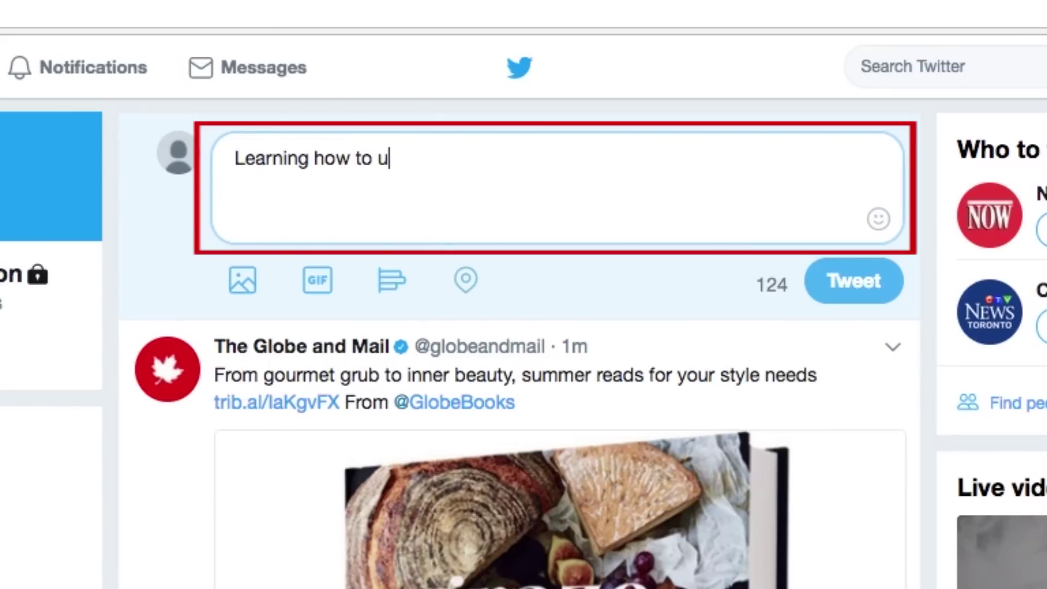
text(se Twitter! Thank)
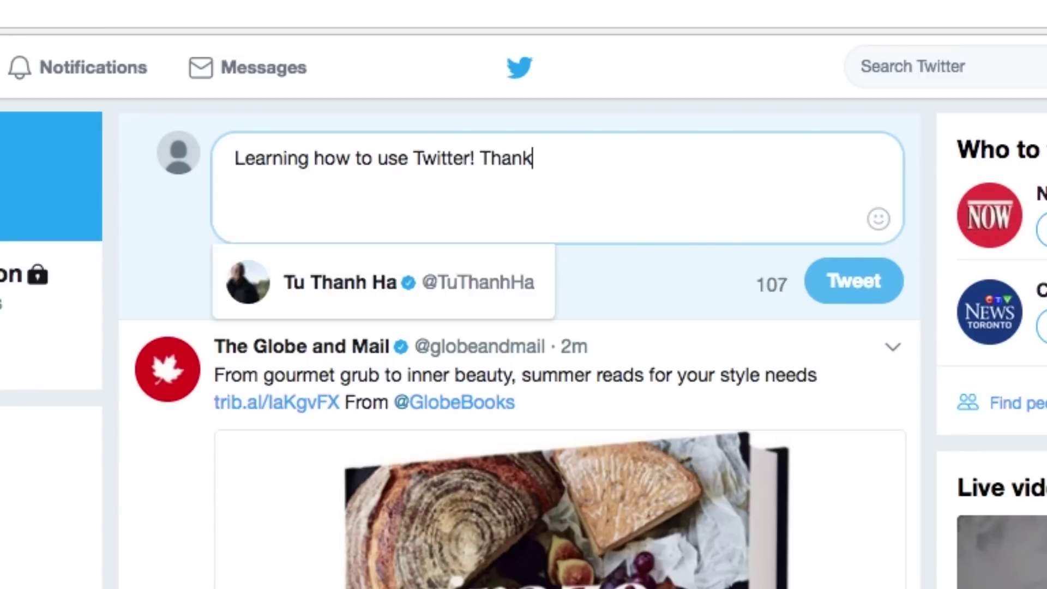
text(s for the help)
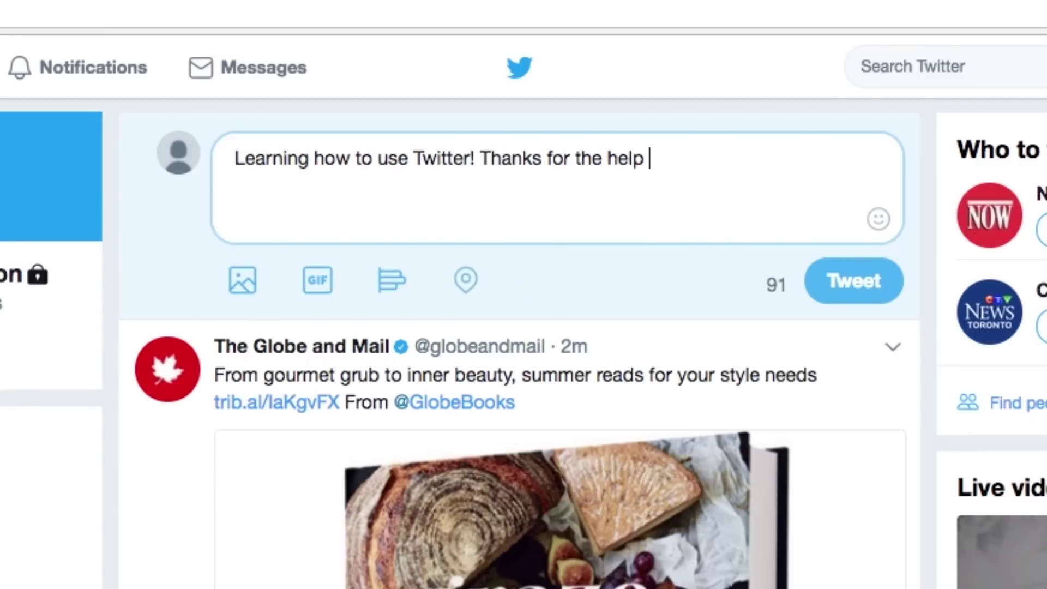
text( @techboomers)
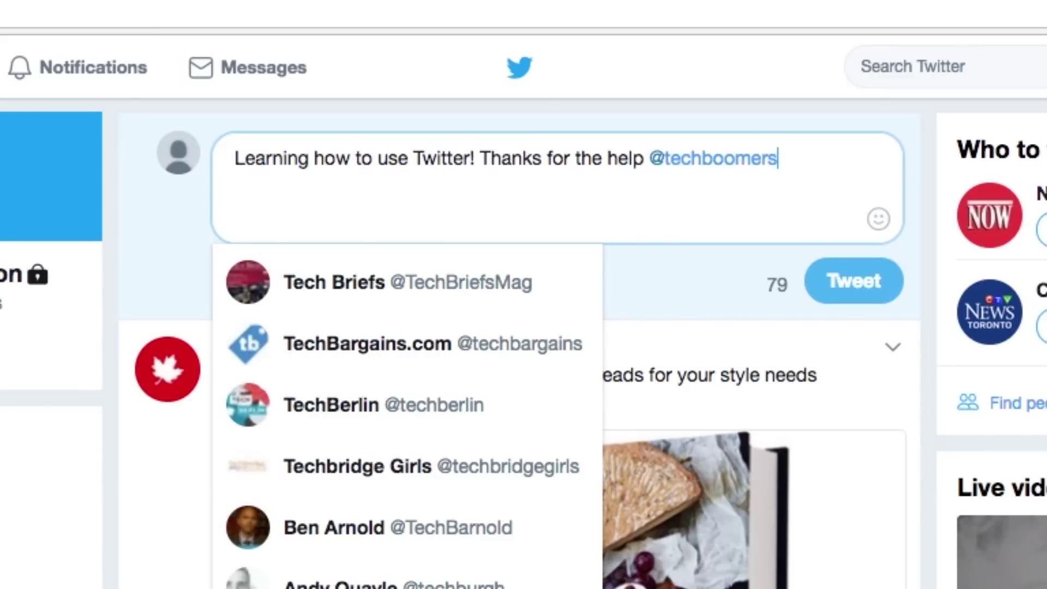
click(576, 283)
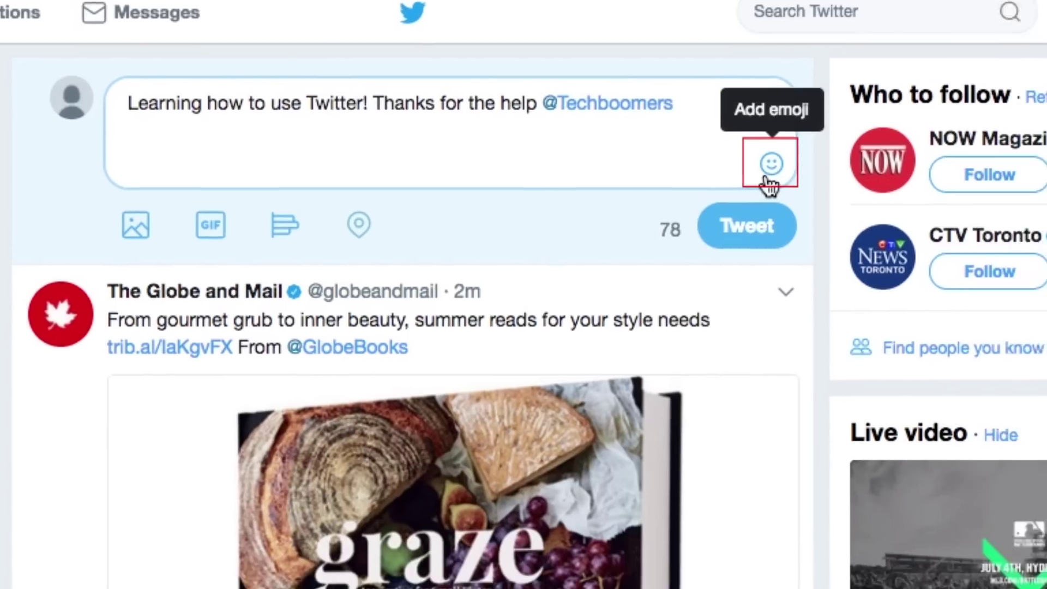
click(878, 218)
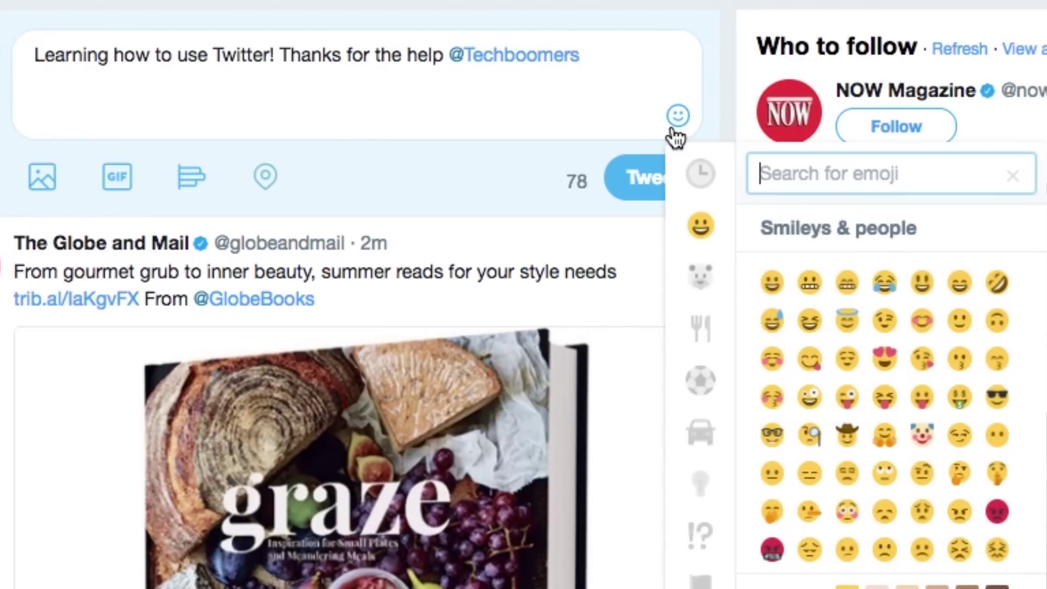
click(778, 299)
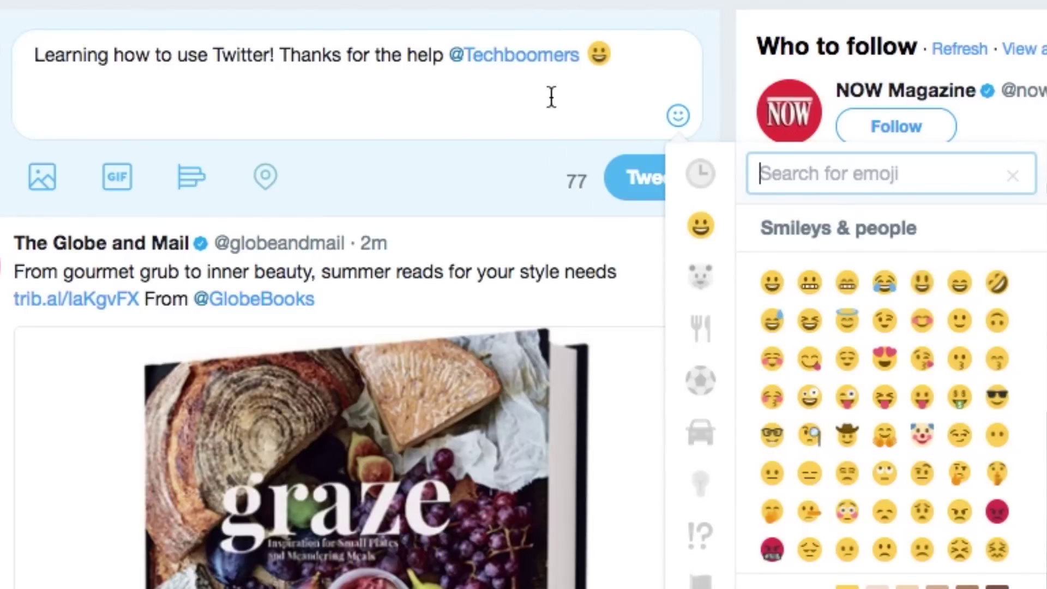
click(573, 112)
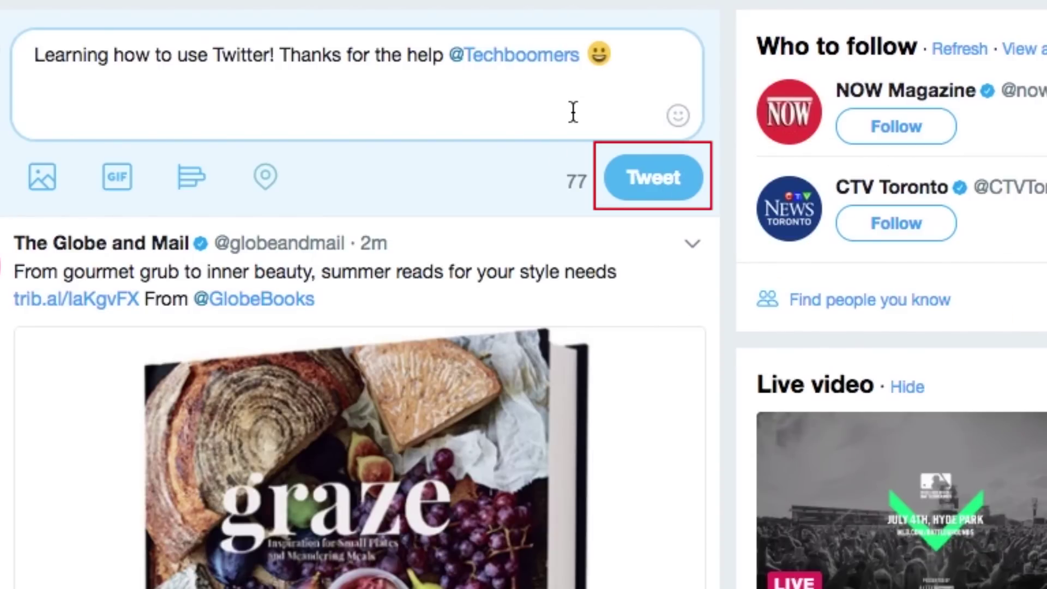
click(644, 205)
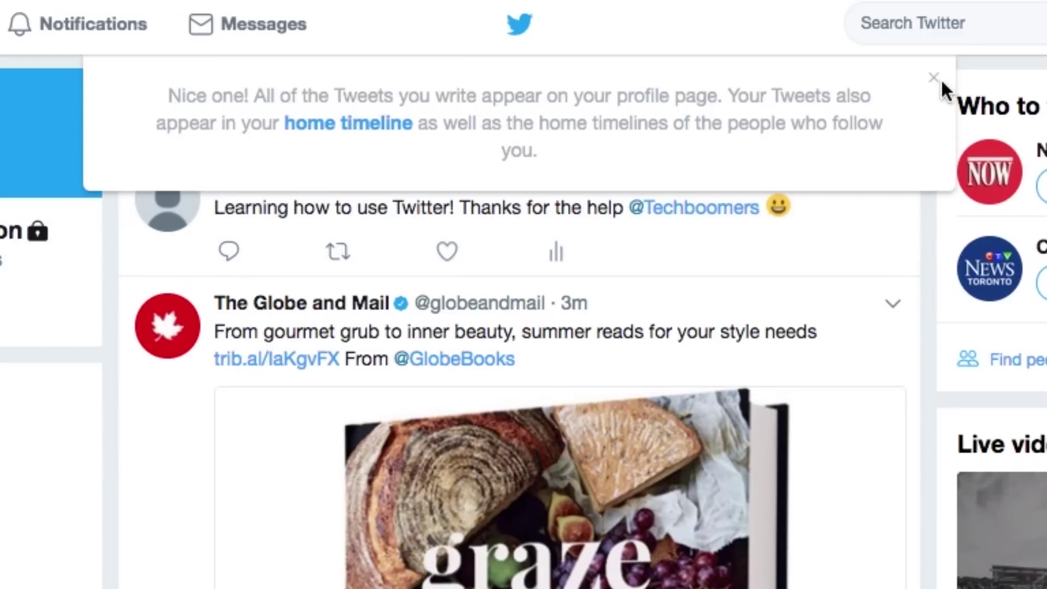
click(934, 78)
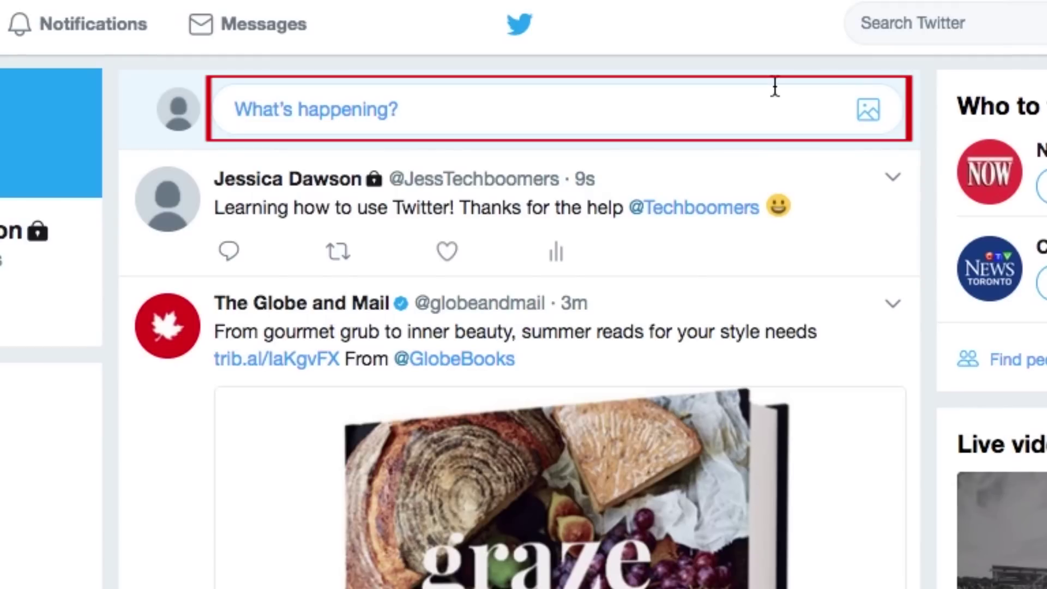
click(674, 117)
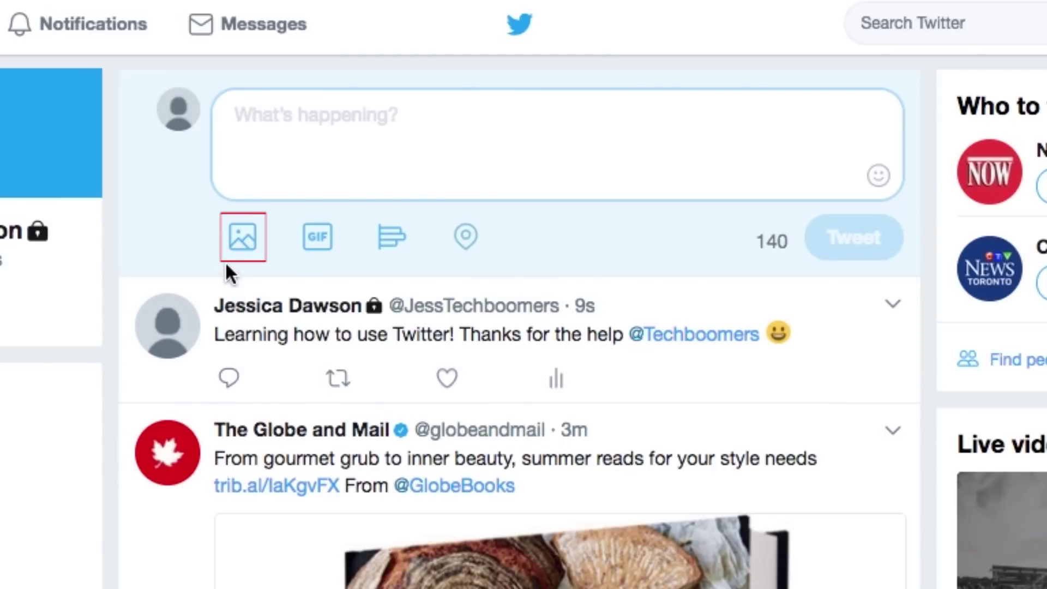
Attach the 200x175 Techboomers logo image from Dropbox > Design > Logos to a new tweet.
click(244, 238)
click(129, 136)
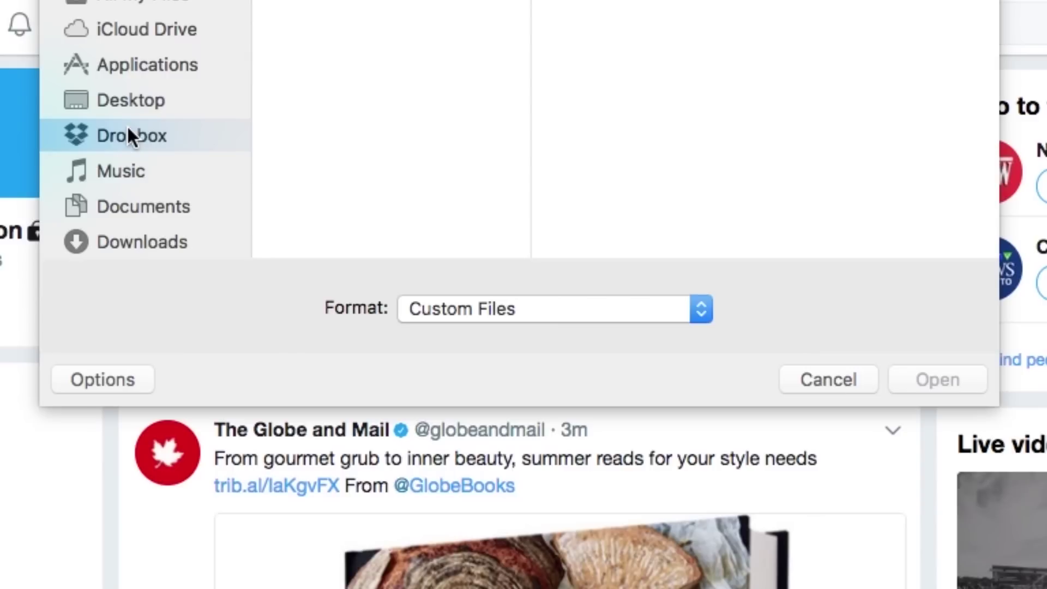
click(326, 32)
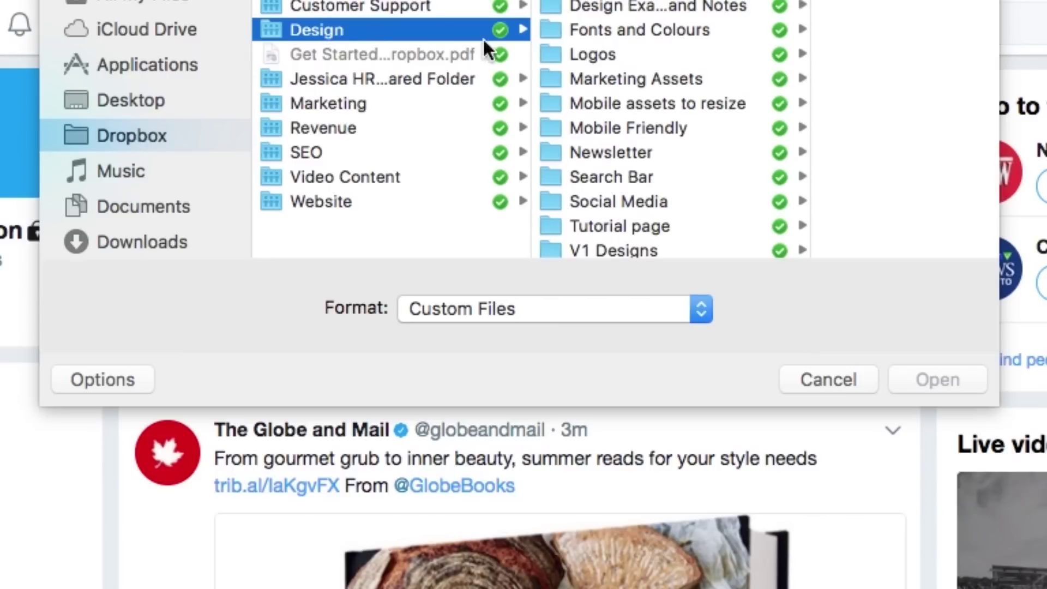
click(605, 54)
click(840, 128)
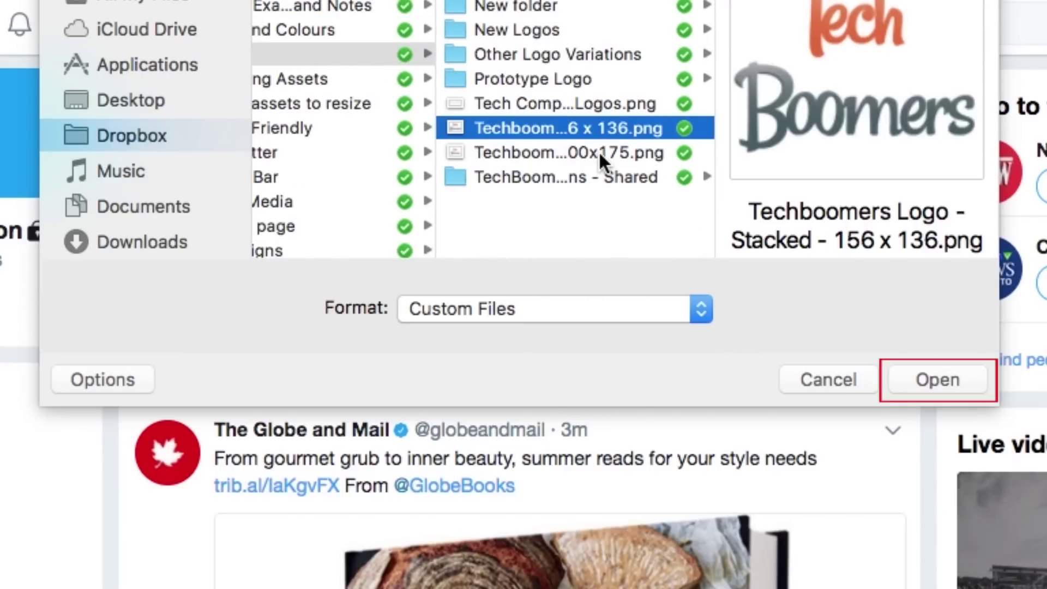
click(599, 151)
click(925, 376)
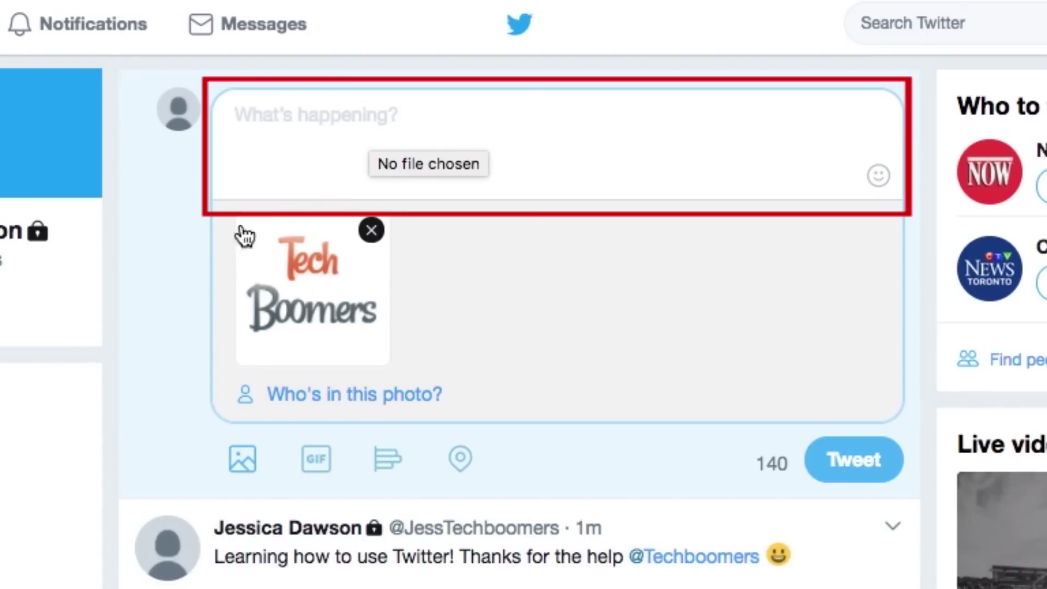
text(@techboomers)
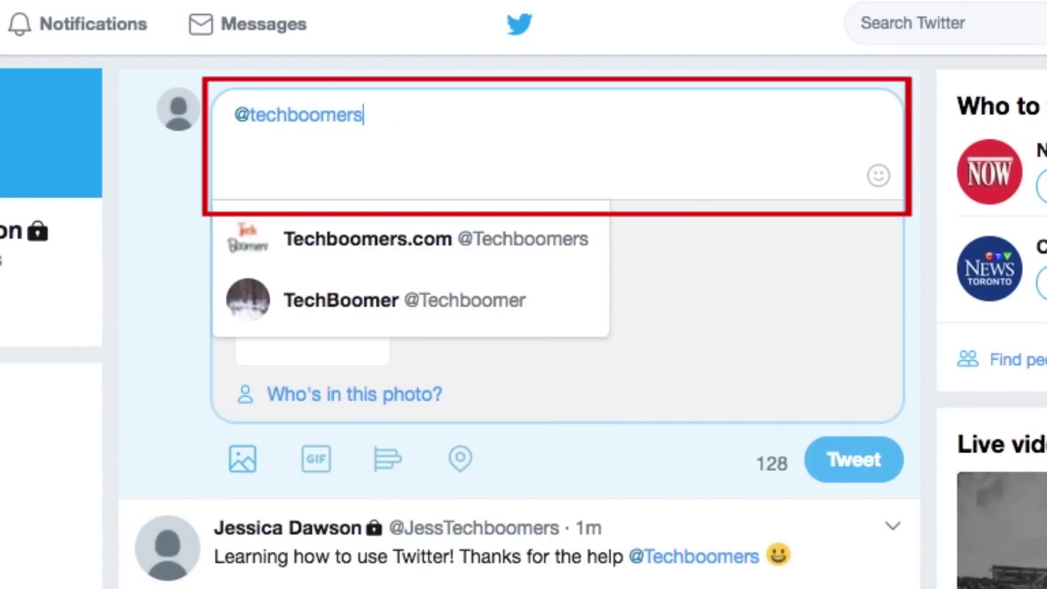
key(Return)
text(is great!)
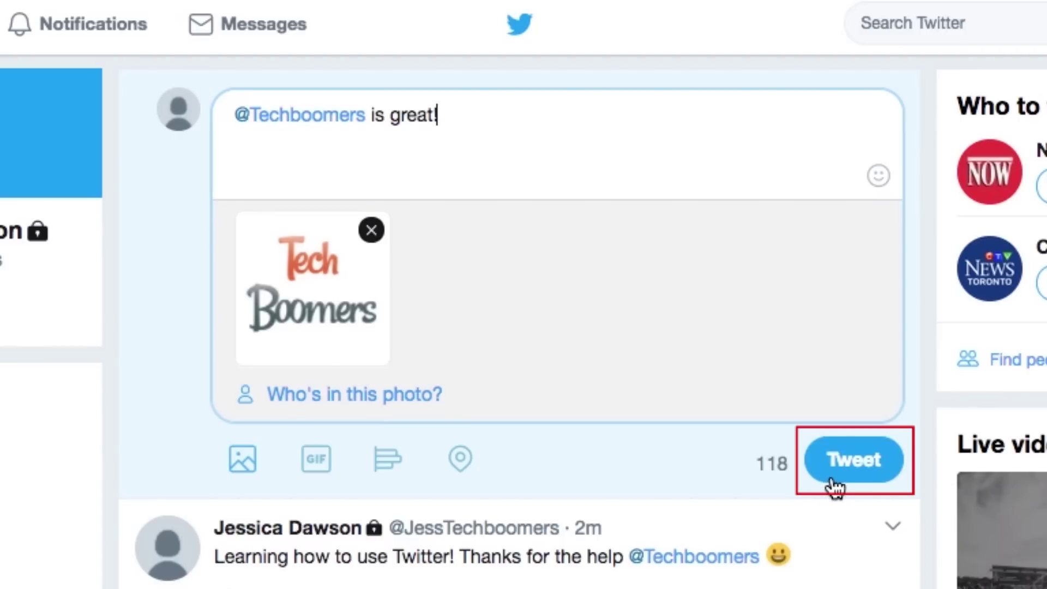
click(829, 477)
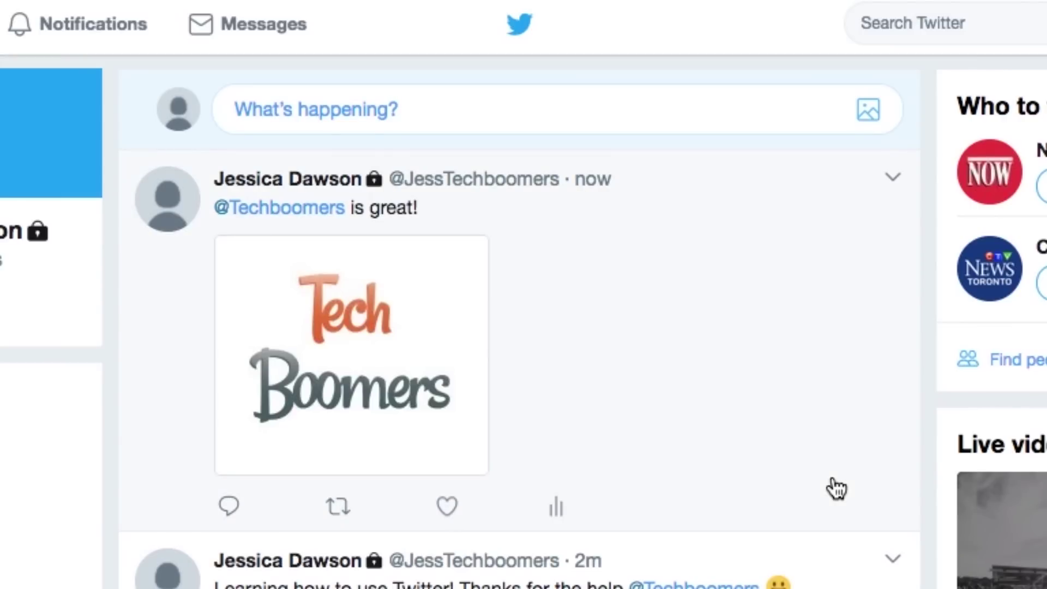
click(412, 124)
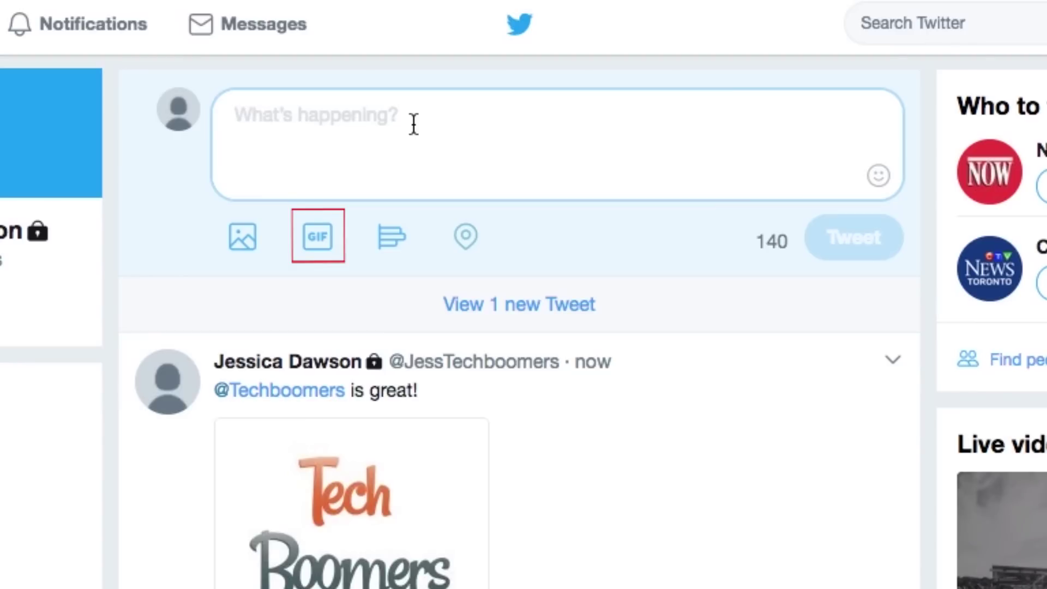
Search GIFs for 'smile' and attach the smiling dog GIF to a new tweet.
click(322, 255)
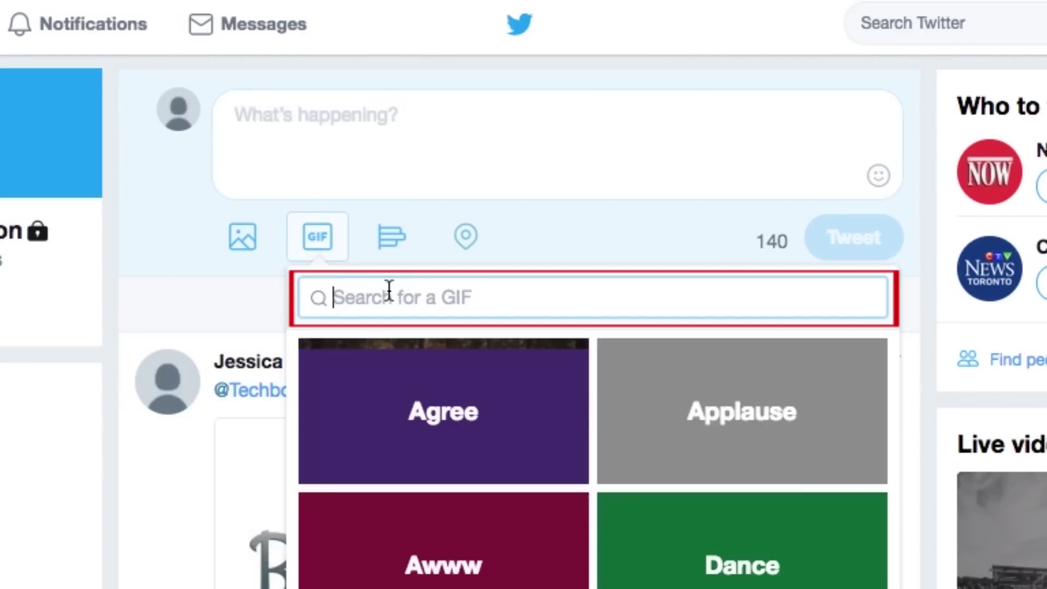
click(392, 296)
text(smile)
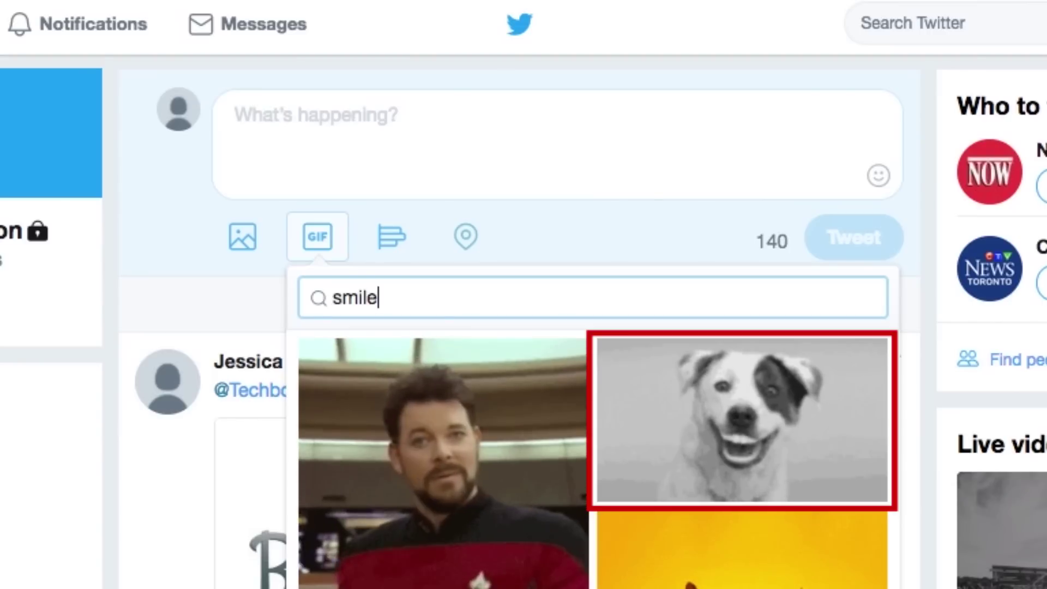
click(829, 429)
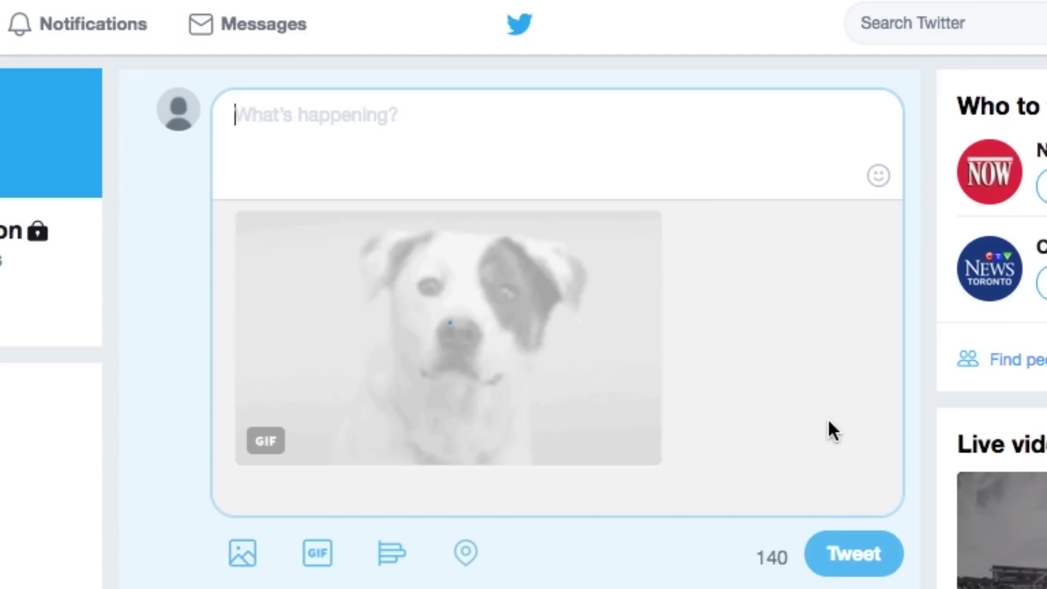
Add the text 'Having a great day' with a grinning emoji and post the tweet.
text(Having a great day)
click(878, 175)
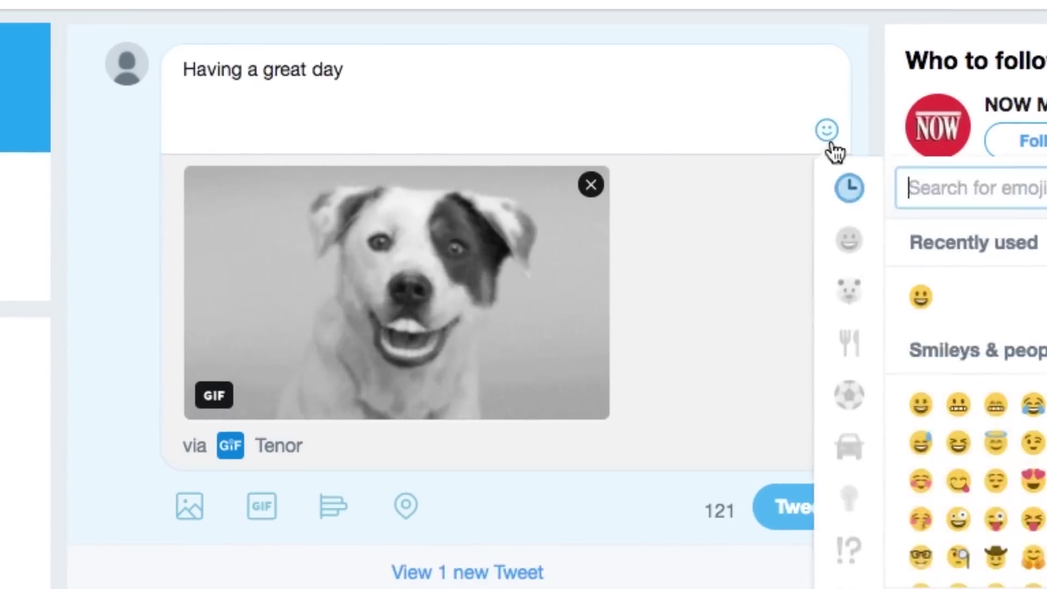
click(972, 342)
click(819, 512)
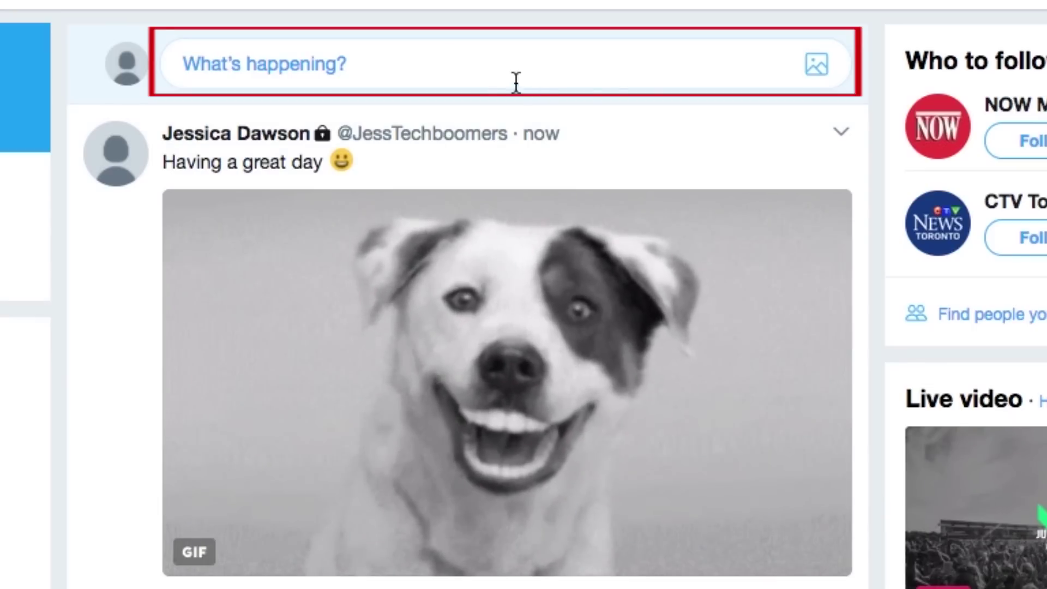
click(464, 75)
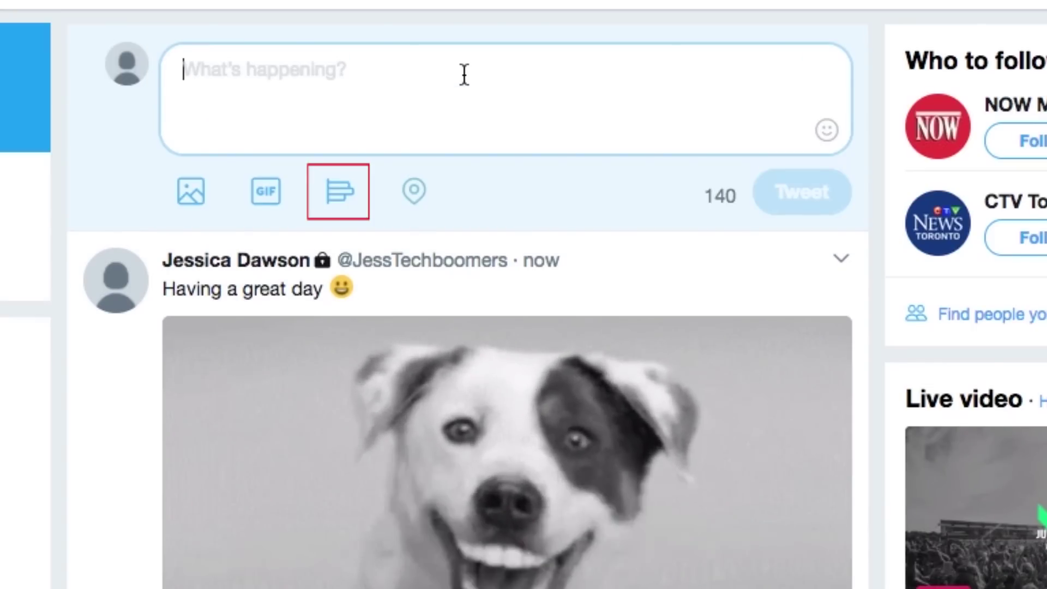
Create a poll asking 'Which is better?' with choices Snapchat, Instagram and Facebook.
click(358, 218)
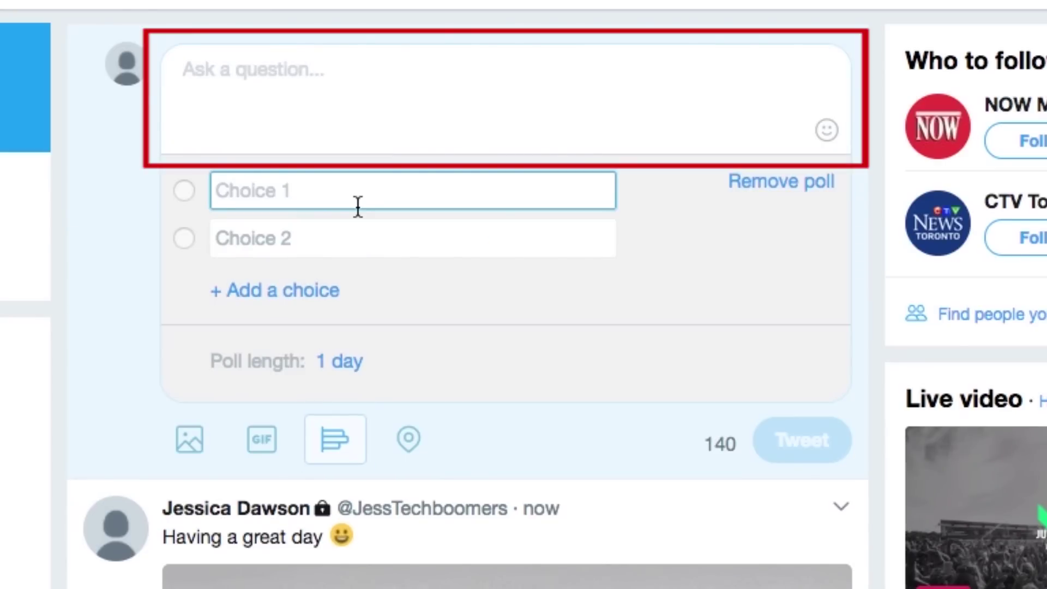
click(236, 105)
text(Which is bettr)
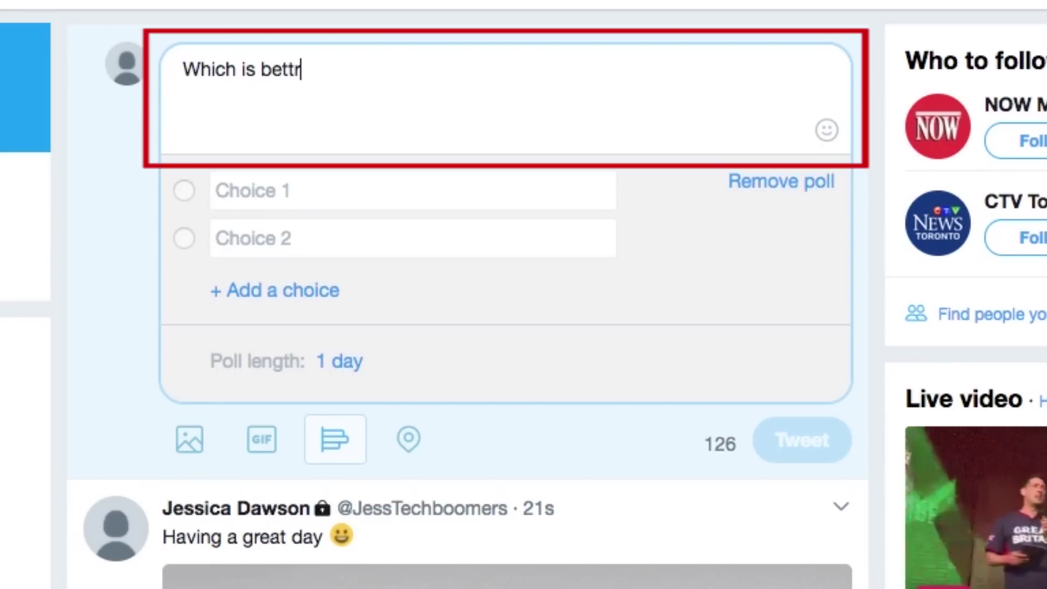
key(BackSpace)
text(er?)
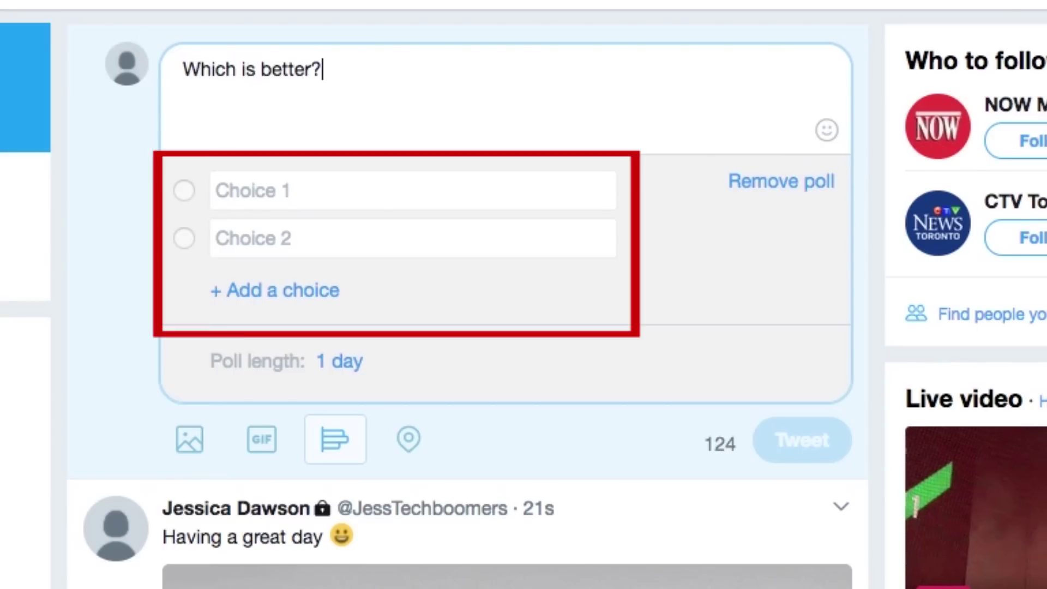
click(316, 195)
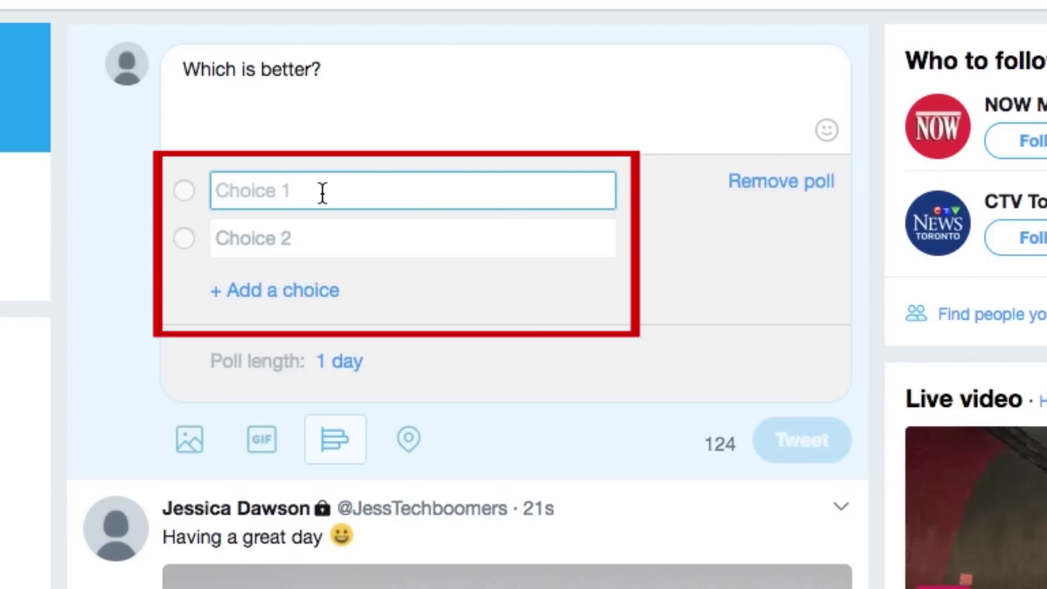
text(Snapchat)
click(322, 236)
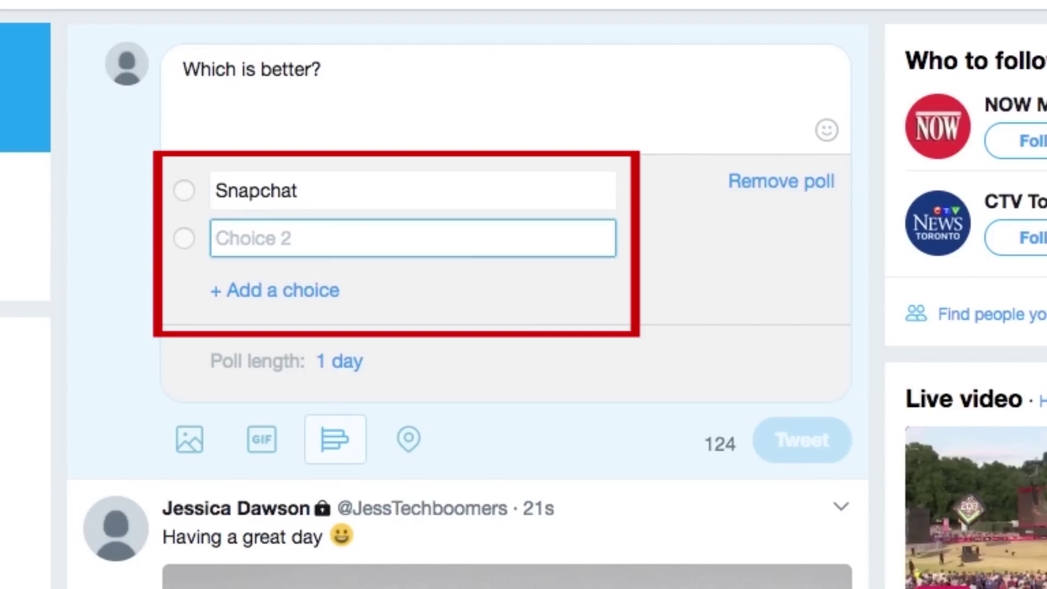
text(Instagram)
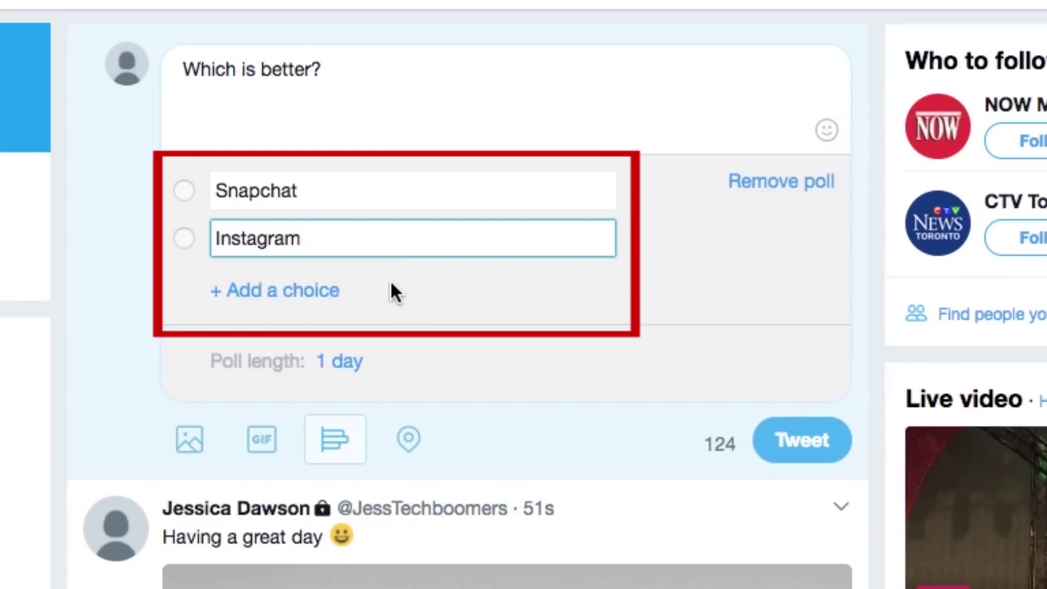
click(331, 289)
text(Facebook)
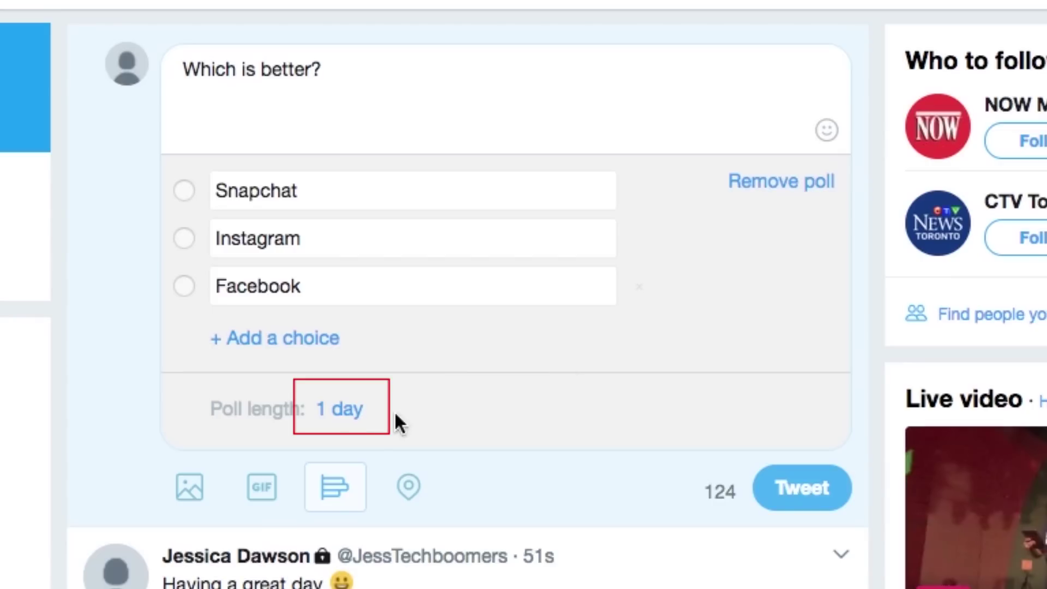
Set the poll length to 7 days and 5 minutes, then post the poll.
click(349, 409)
click(624, 410)
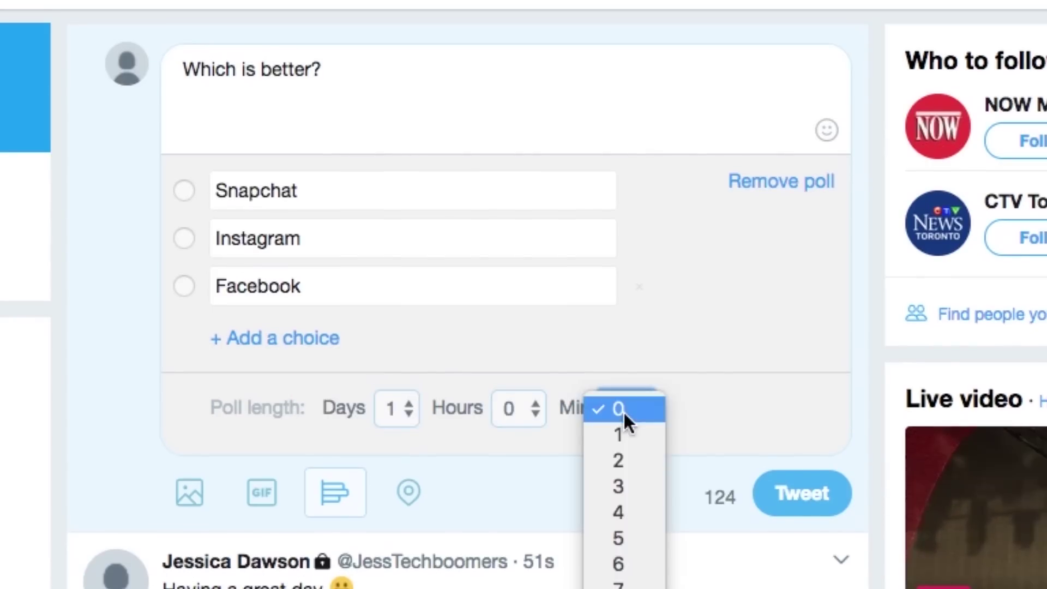
click(636, 531)
click(408, 409)
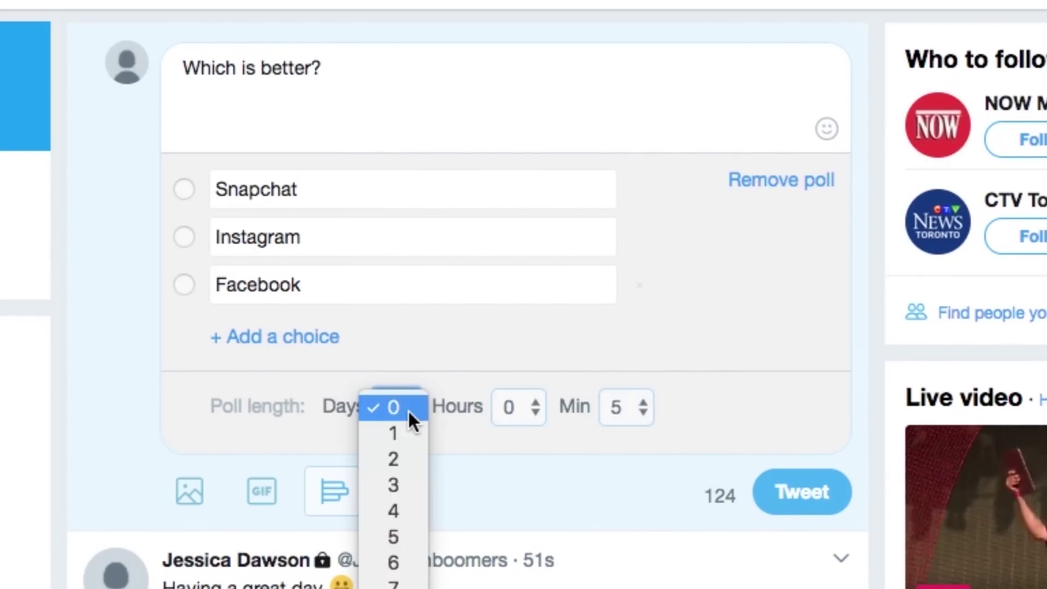
click(404, 584)
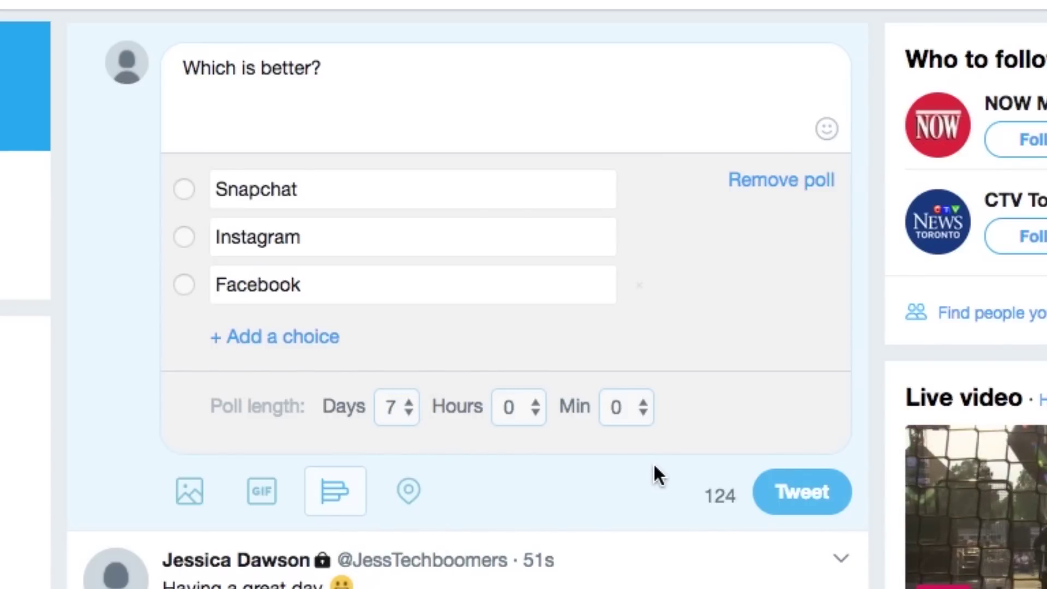
click(800, 505)
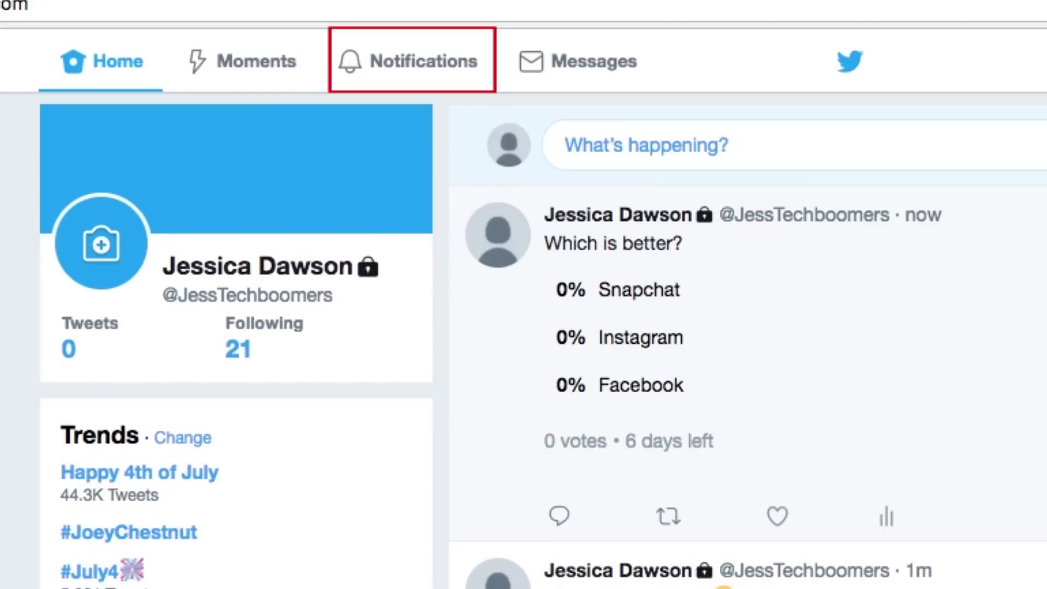
click(413, 60)
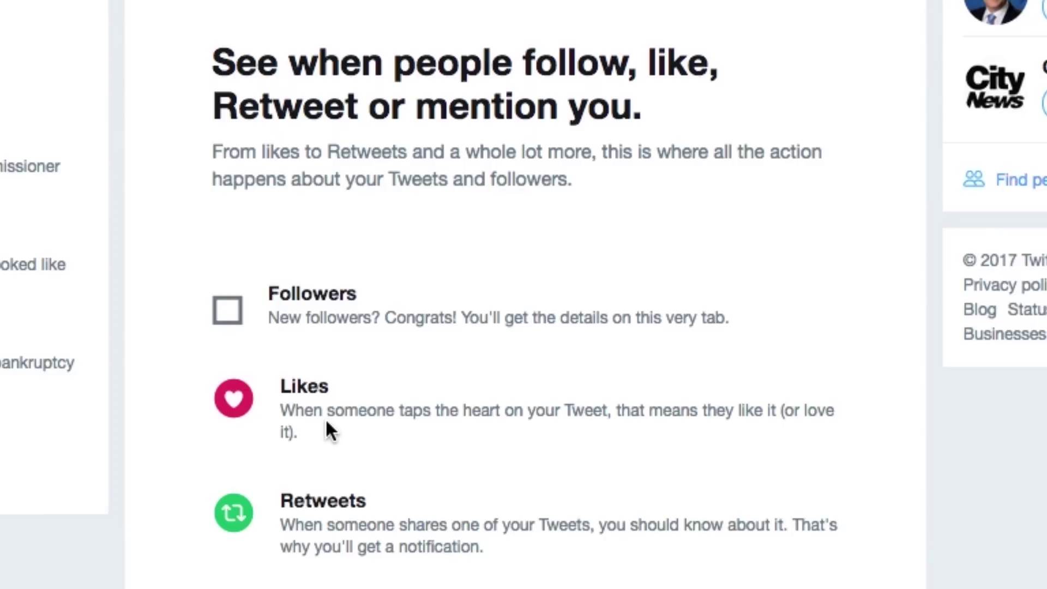
scroll(327, 430, down, 4)
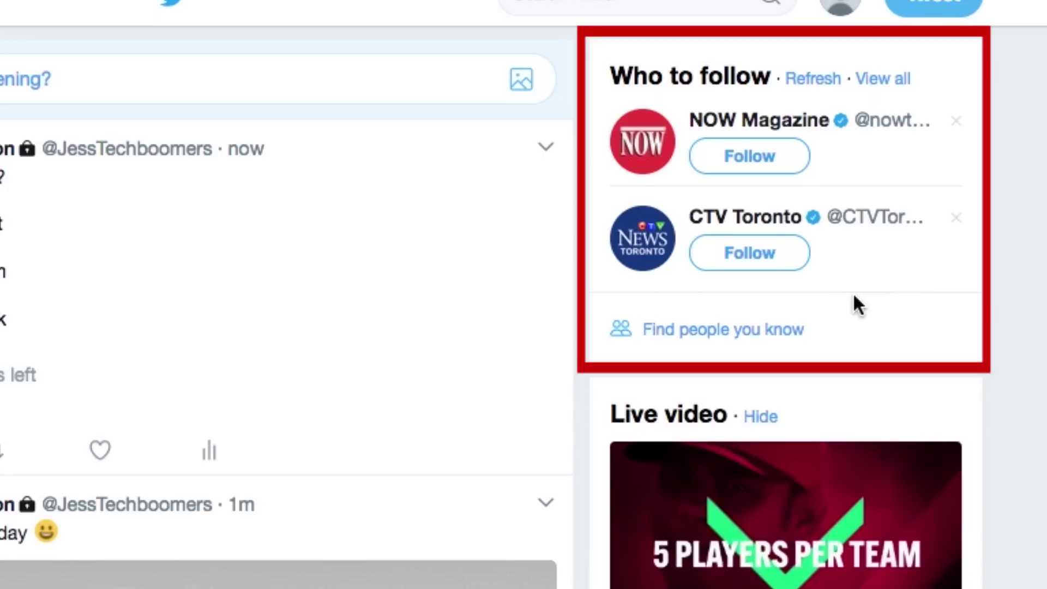
Follow CTV Toronto, show all Who to follow suggestions, and follow Global News Toronto.
click(795, 268)
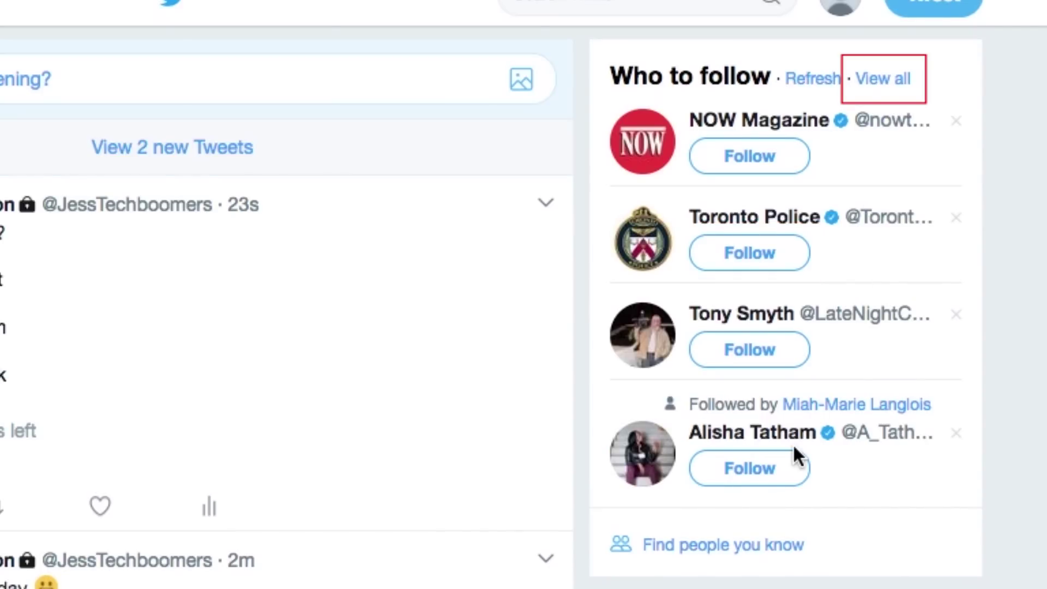
click(862, 83)
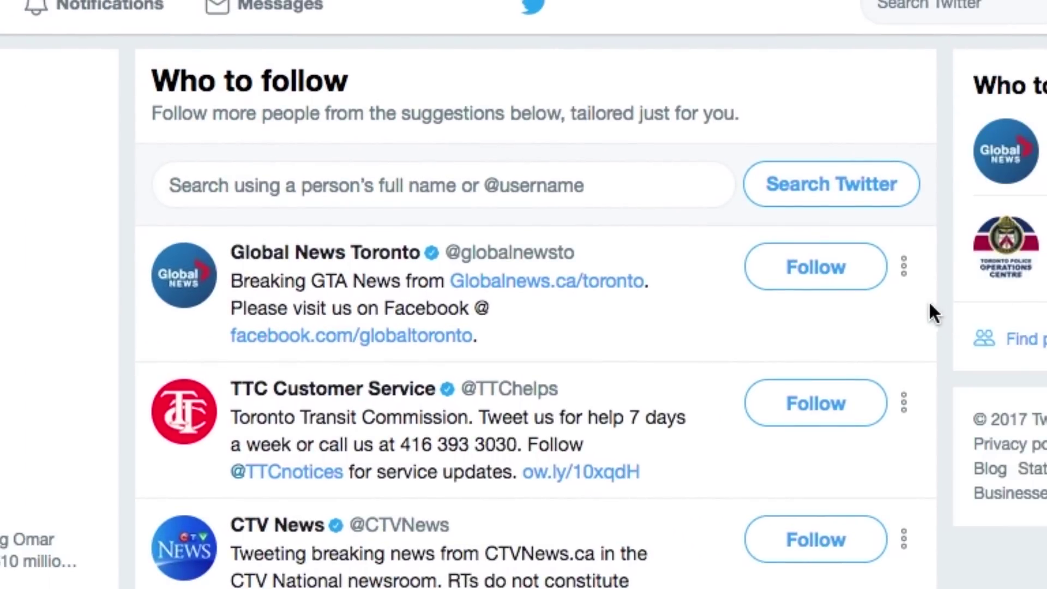
click(854, 280)
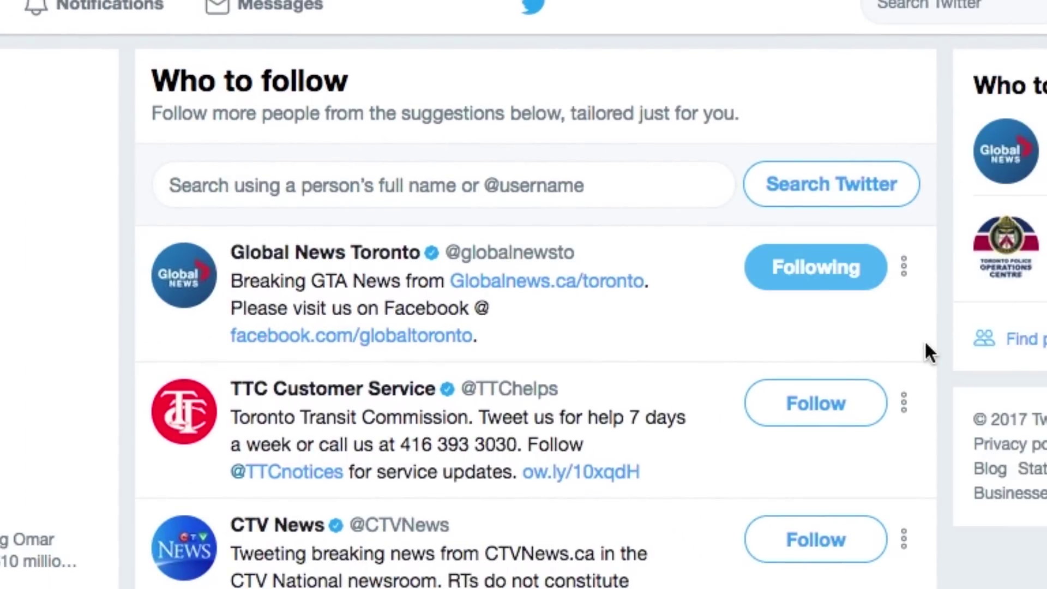
scroll(927, 351, down, 4)
scroll(925, 343, down, 5)
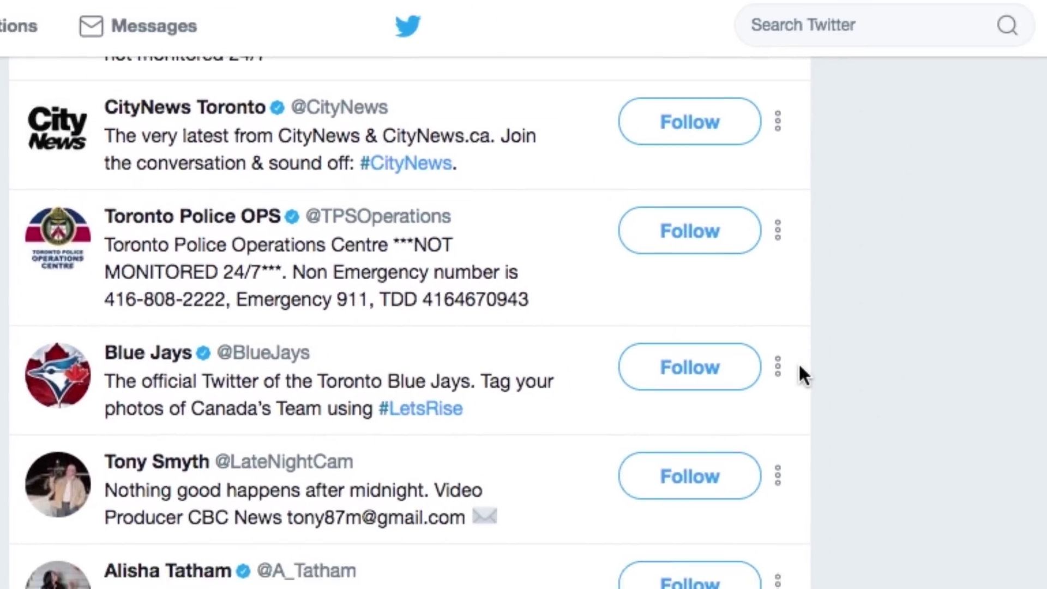
scroll(582, 154, up, 10)
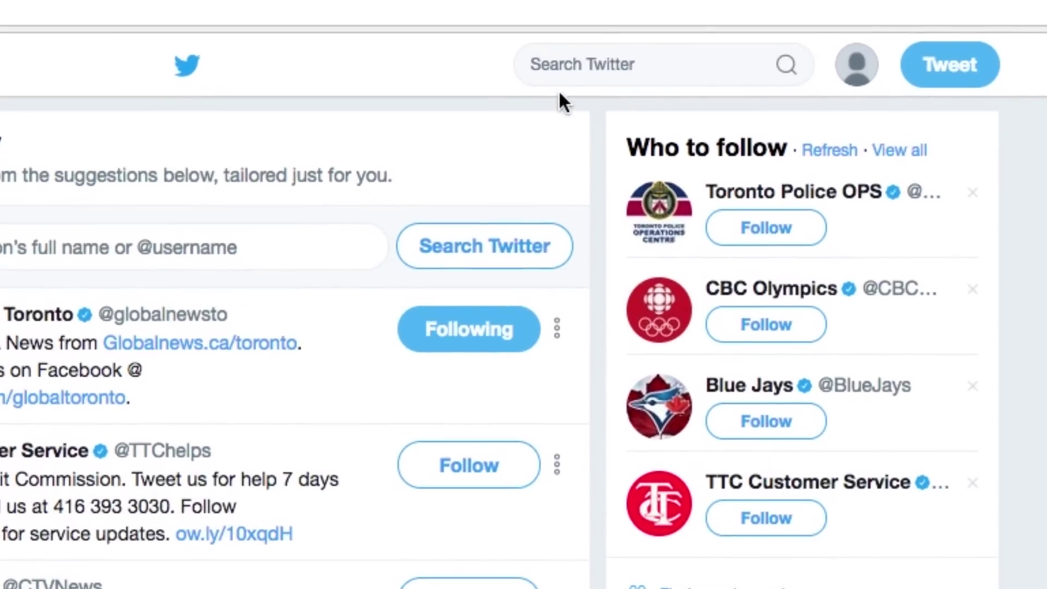
click(609, 59)
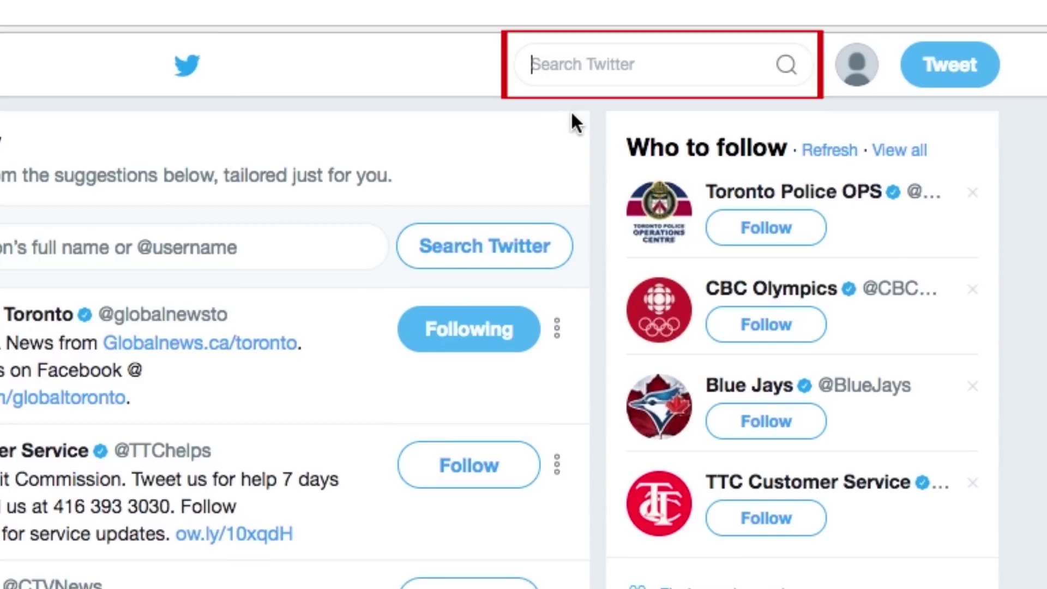
Search for 'techboomers' and follow the Techboomers.com account from the results.
text(te)
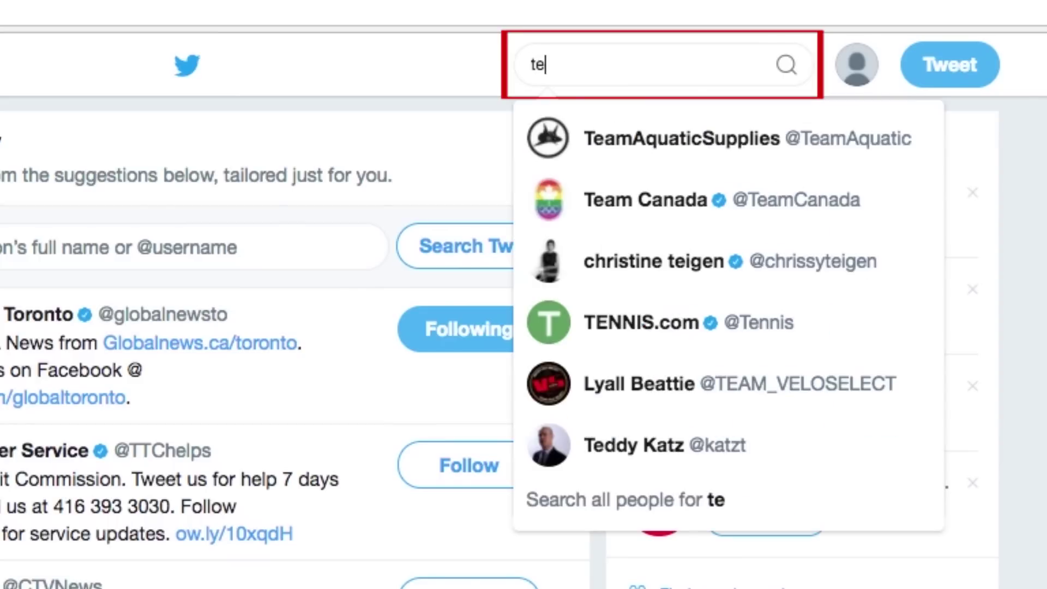
text(chboomers)
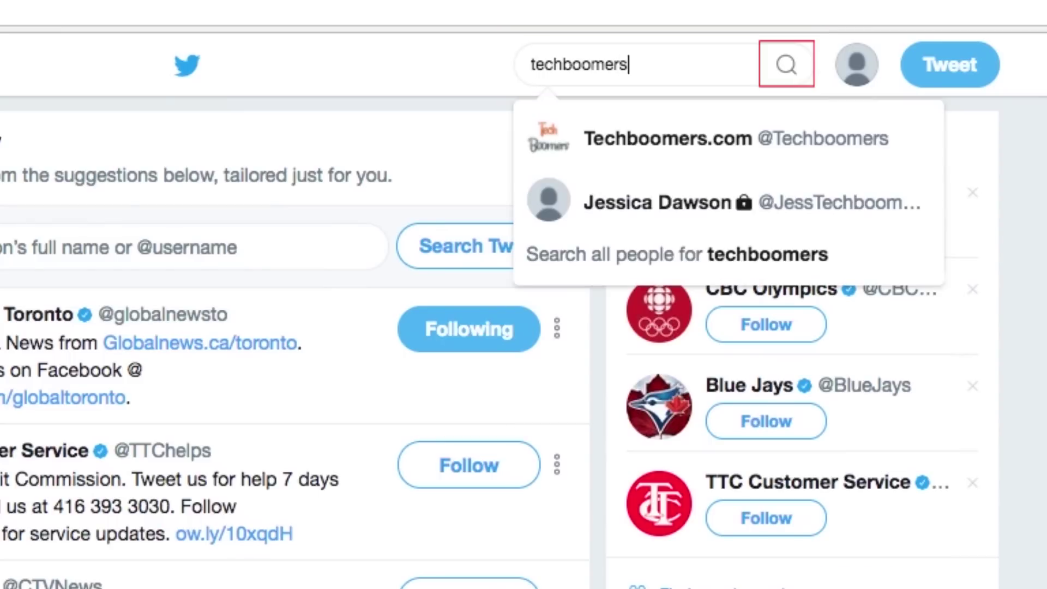
key(Return)
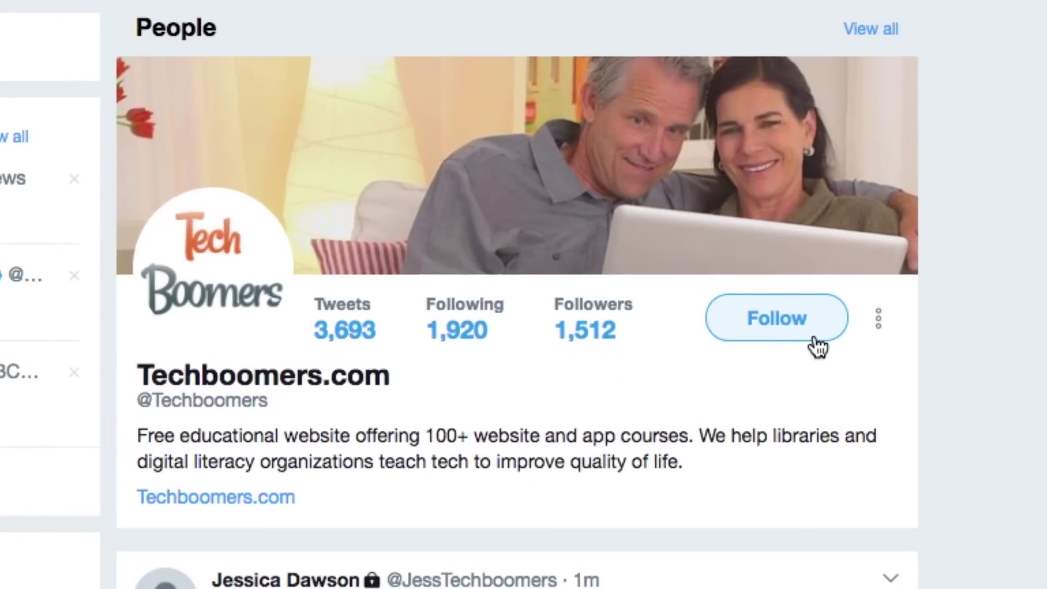
click(818, 342)
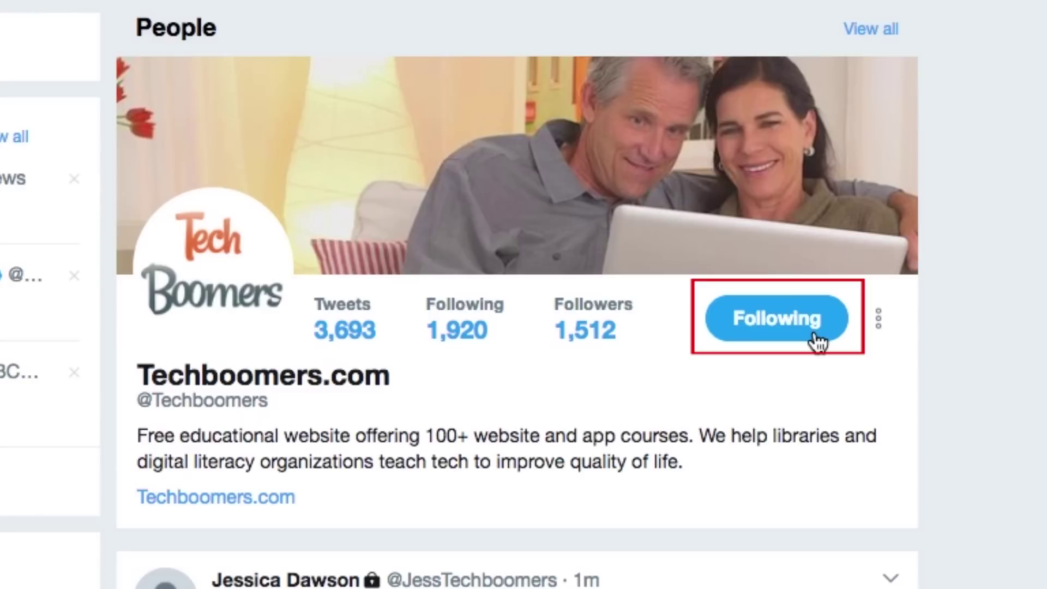
Like the photo tweet of two runners crossing a Dublin field, bringing its hearts to 487.
click(351, 390)
scroll(968, 129, down, 5)
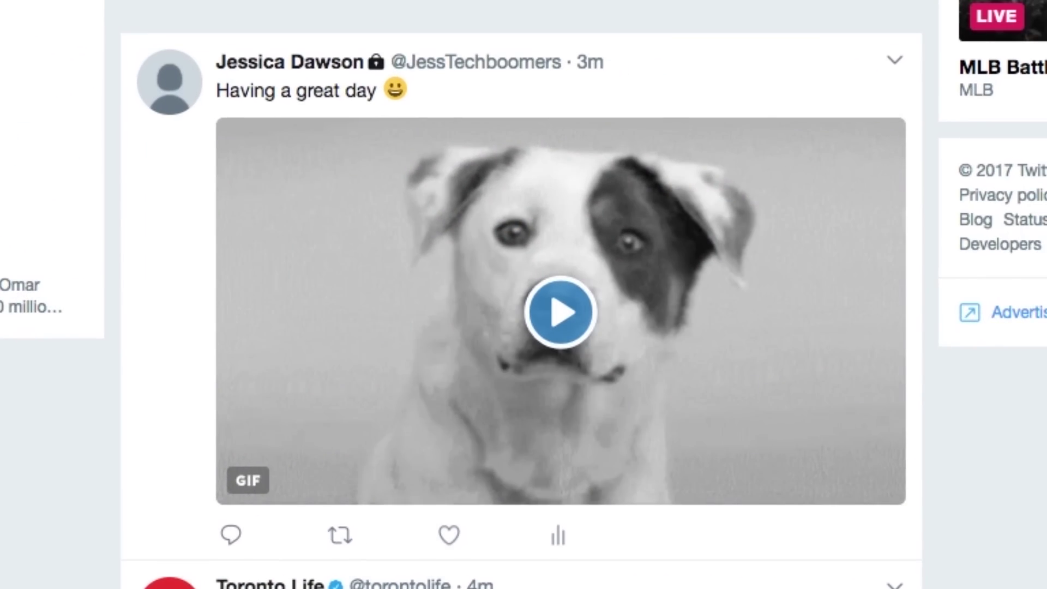
scroll(522, 294, down, 3)
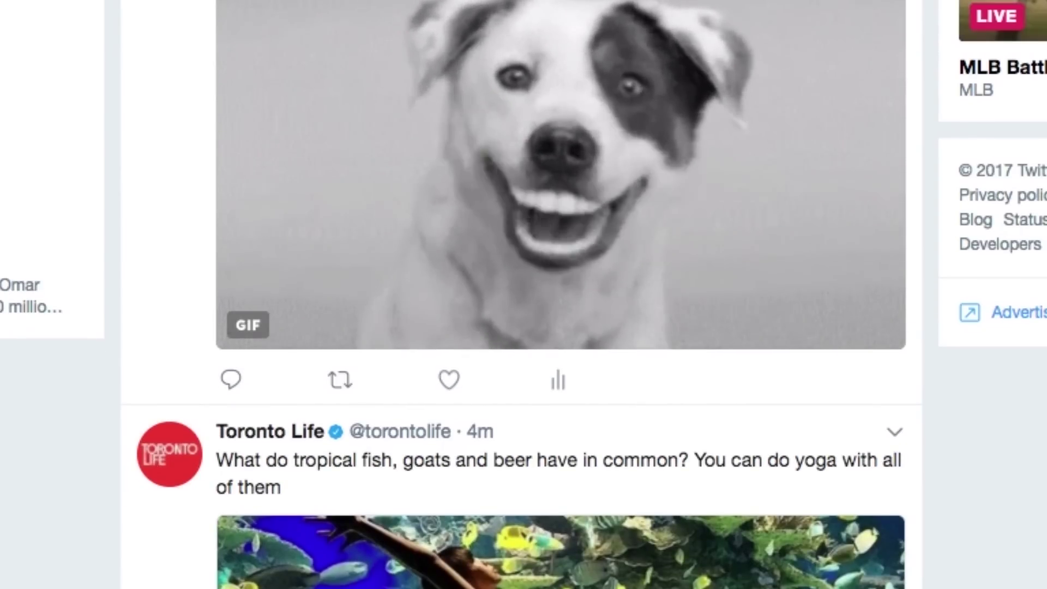
scroll(522, 294, down, 10)
scroll(522, 295, down, 20)
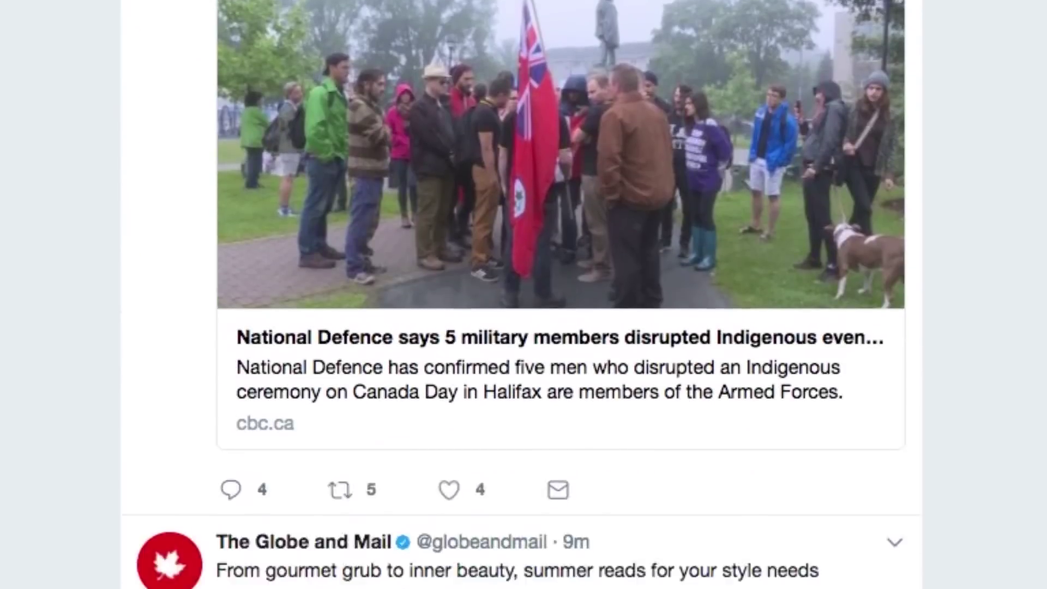
scroll(521, 294, down, 5)
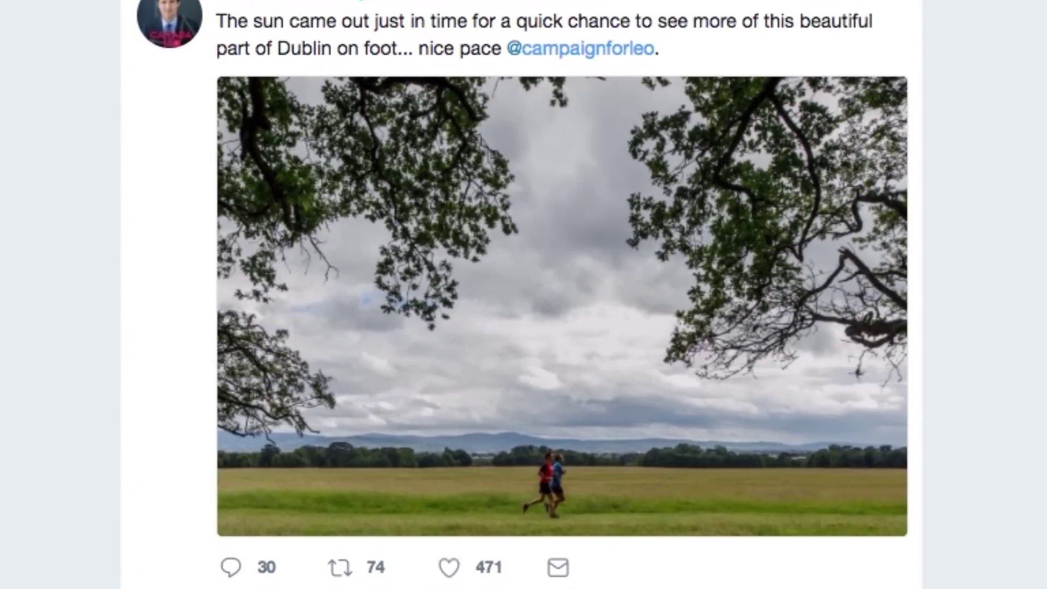
scroll(522, 294, up, 3)
scroll(935, 51, down, 4)
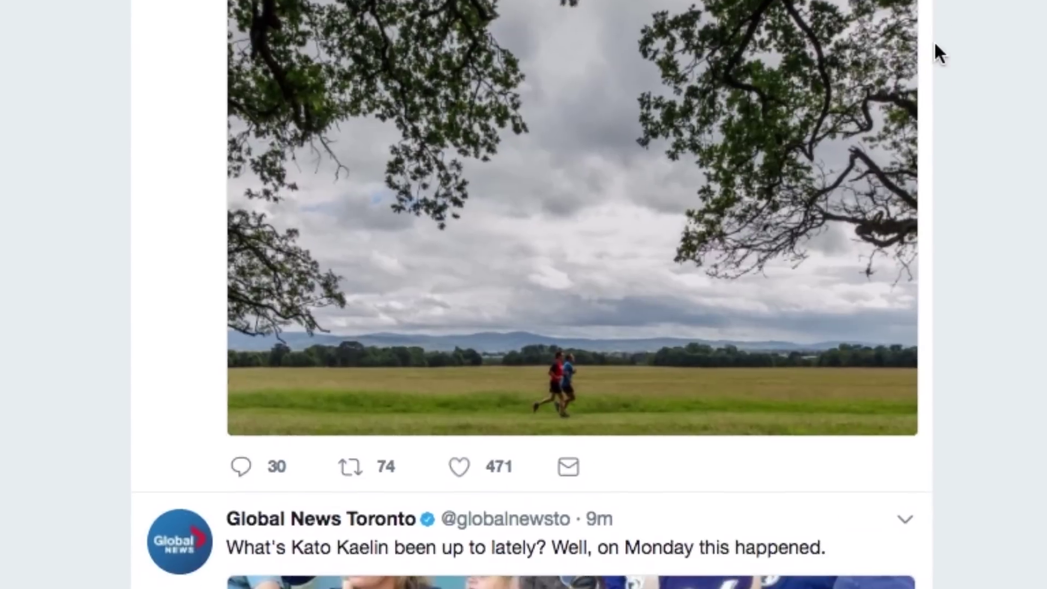
scroll(513, 583, up, 1)
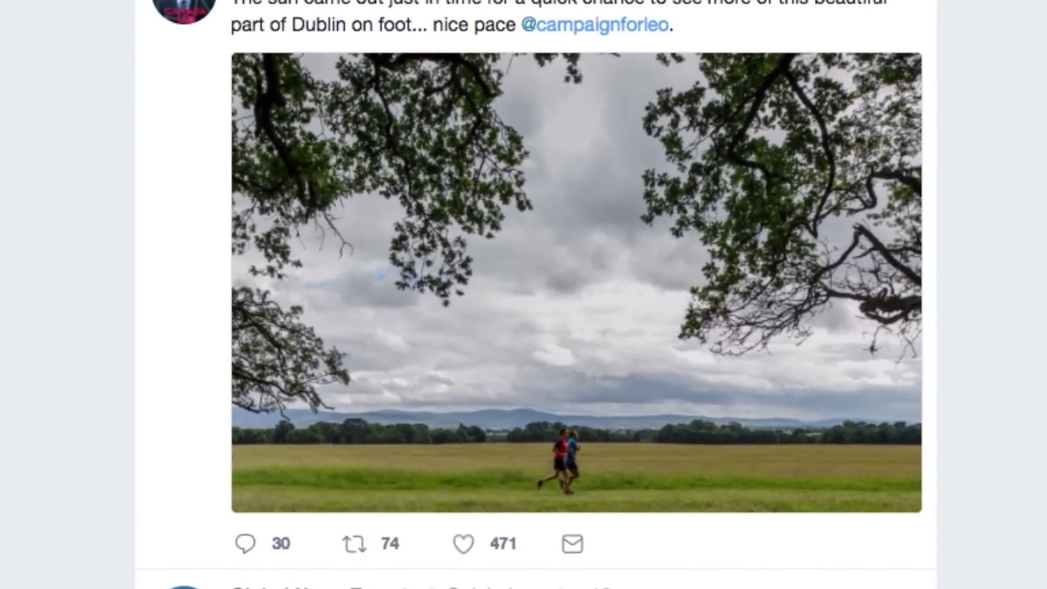
click(480, 560)
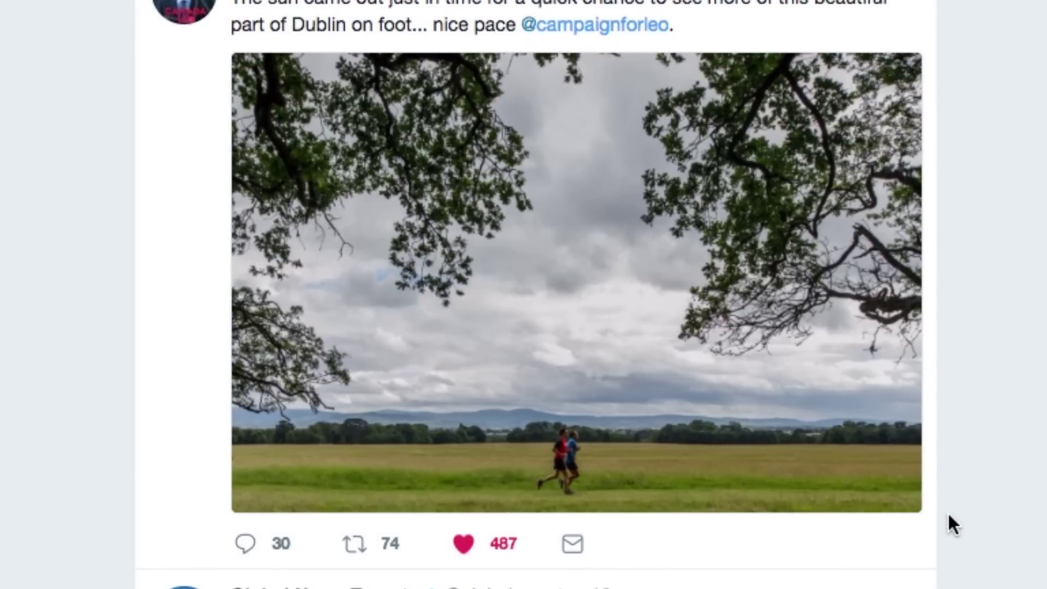
scroll(948, 515, up, 1)
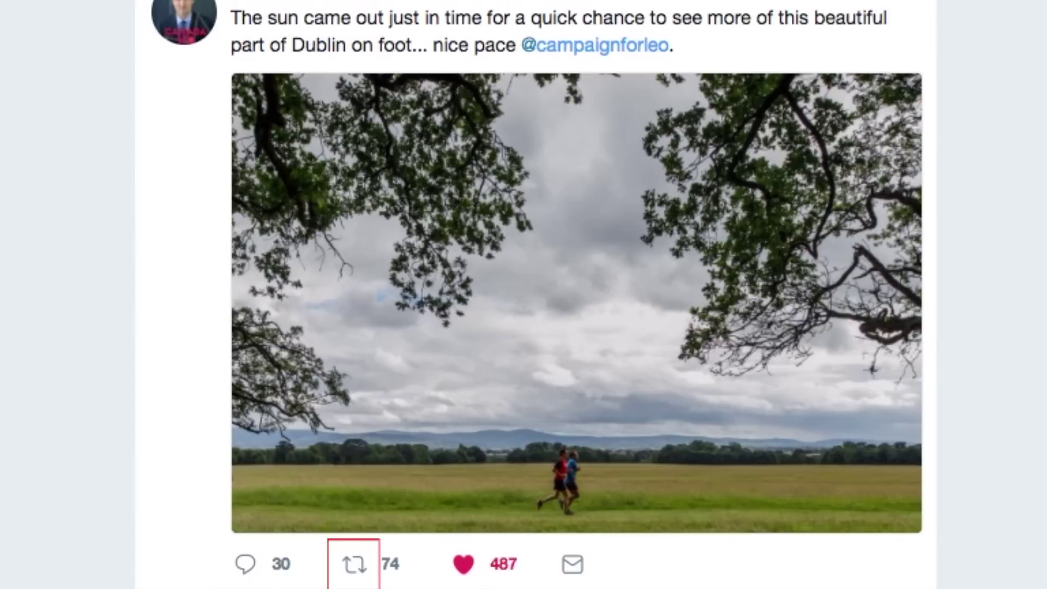
Retweet the Dublin-on-foot tweet with no comment, confirming in the Retweet dialog.
click(355, 564)
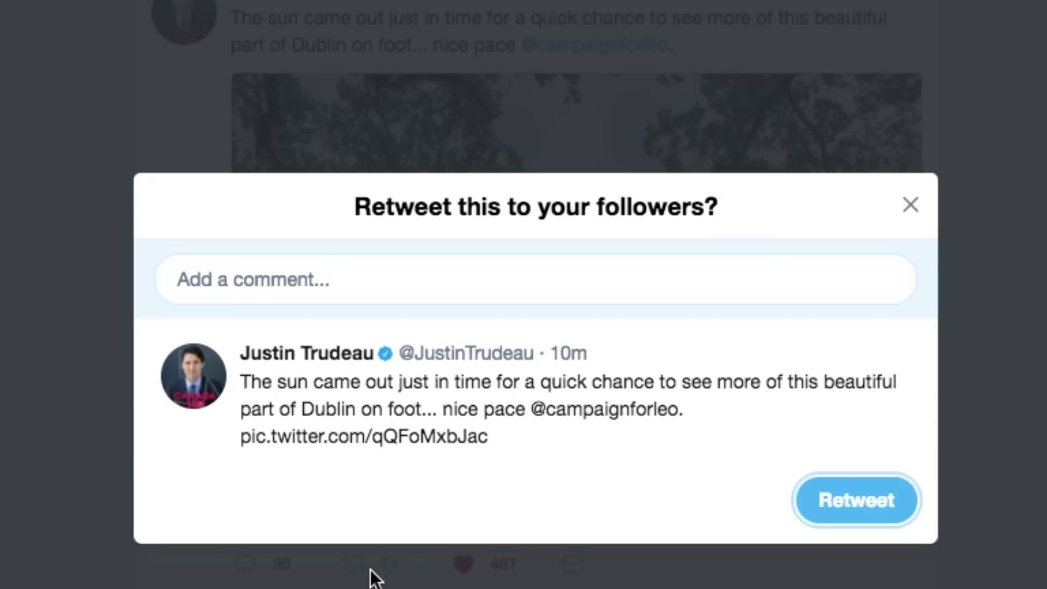
click(257, 287)
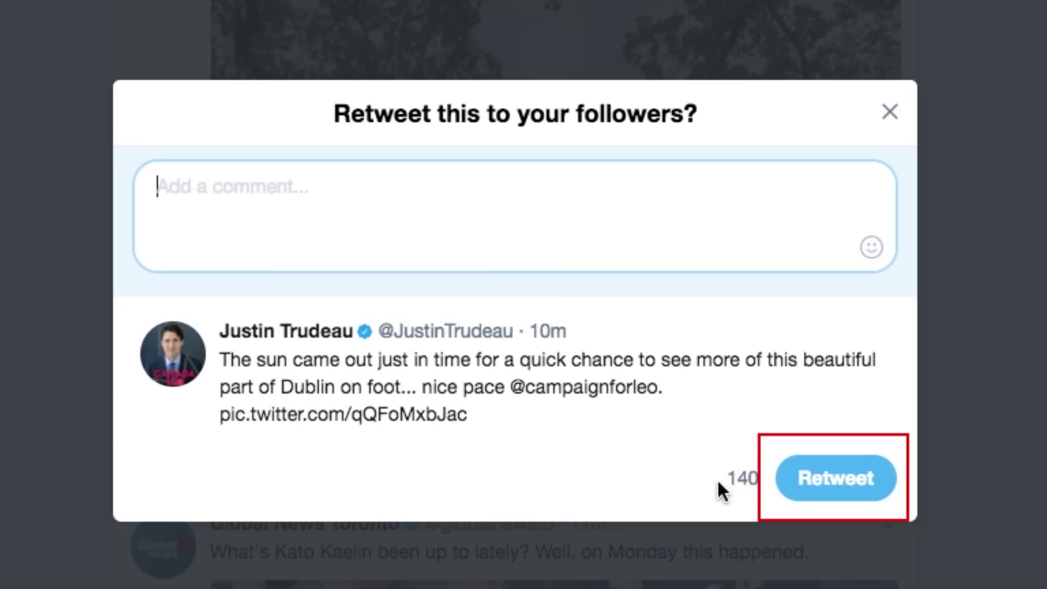
click(804, 508)
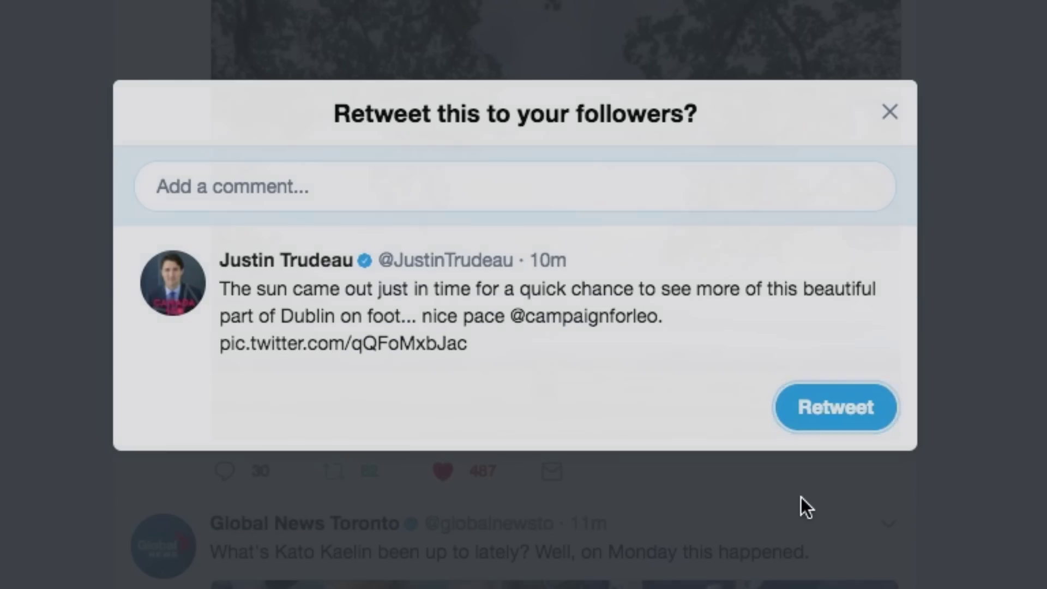
scroll(923, 548, down, 4)
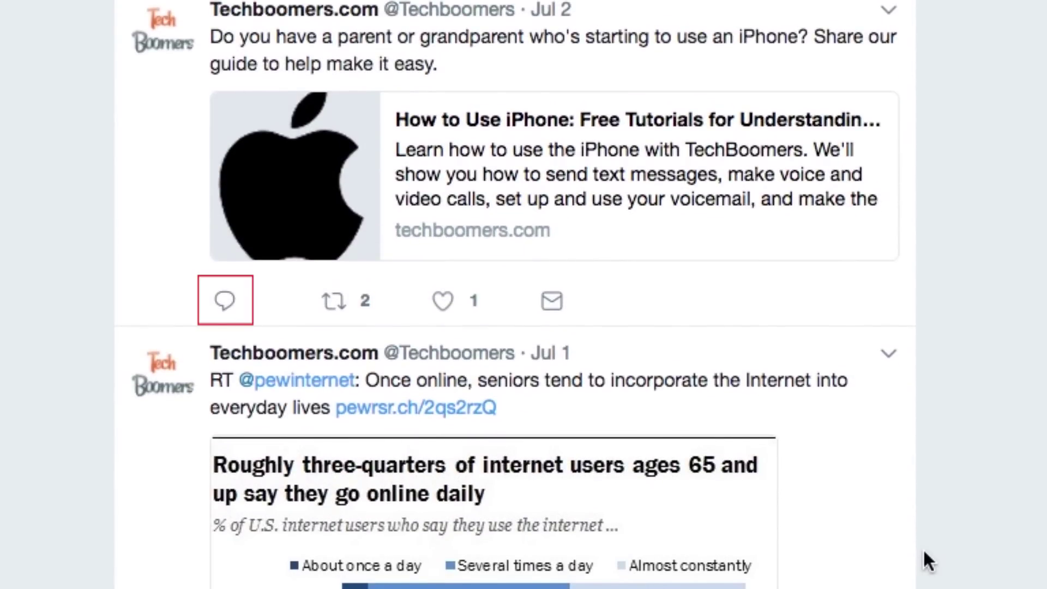
Reply 'This will be so helpful, thanks! 👍' to Techboomers' Jul 2 iPhone guide tweet.
click(224, 319)
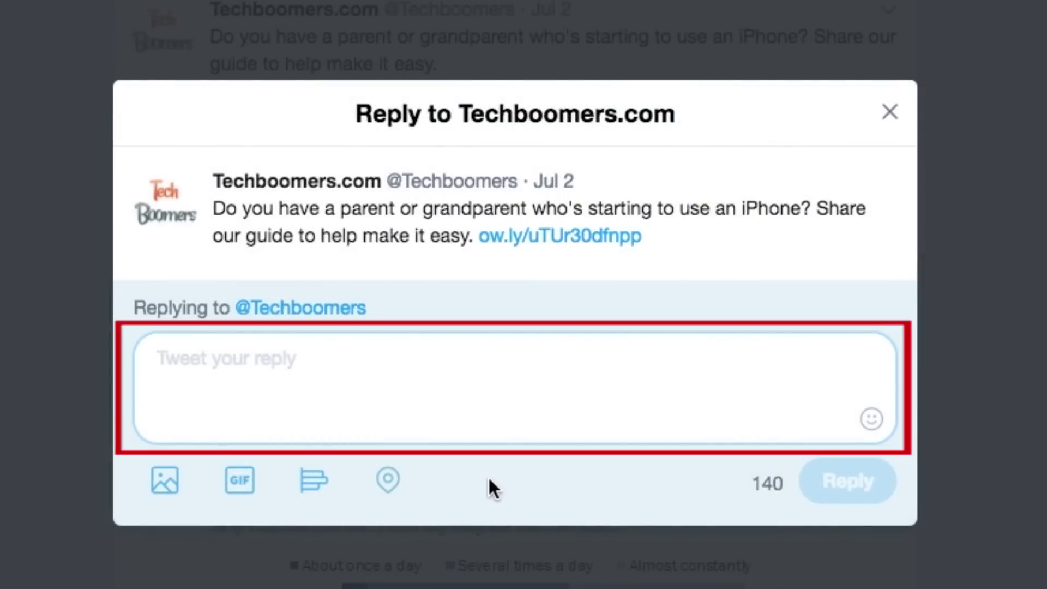
text(This will be s)
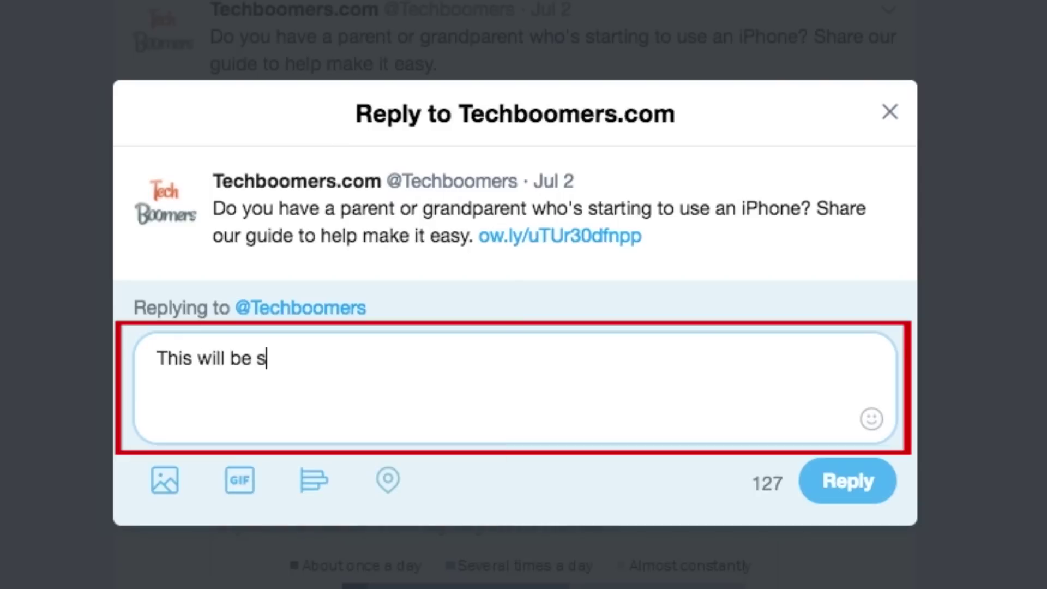
text(o helpful, thanks!)
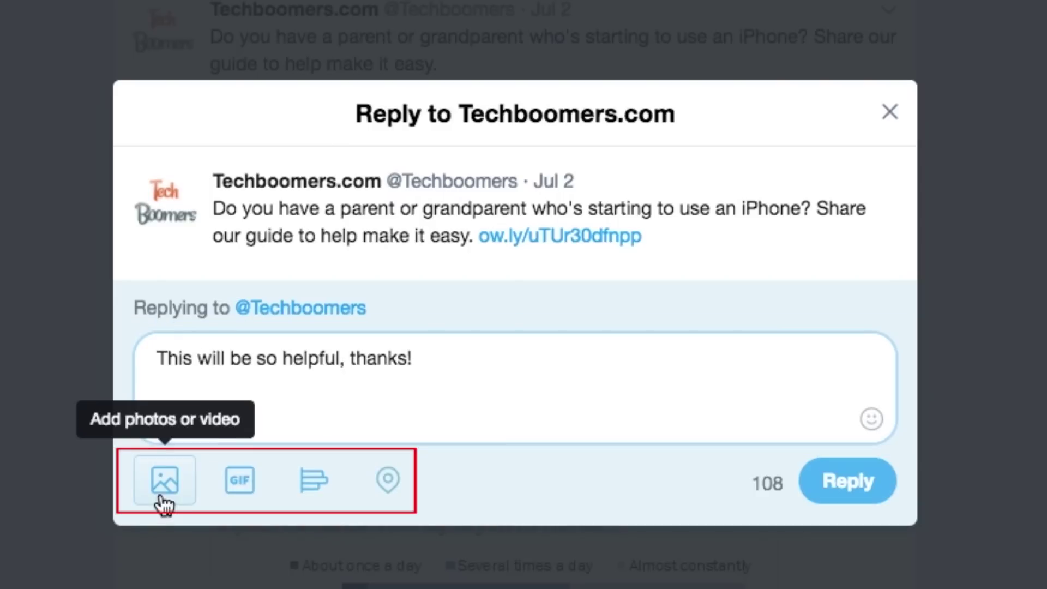
click(872, 419)
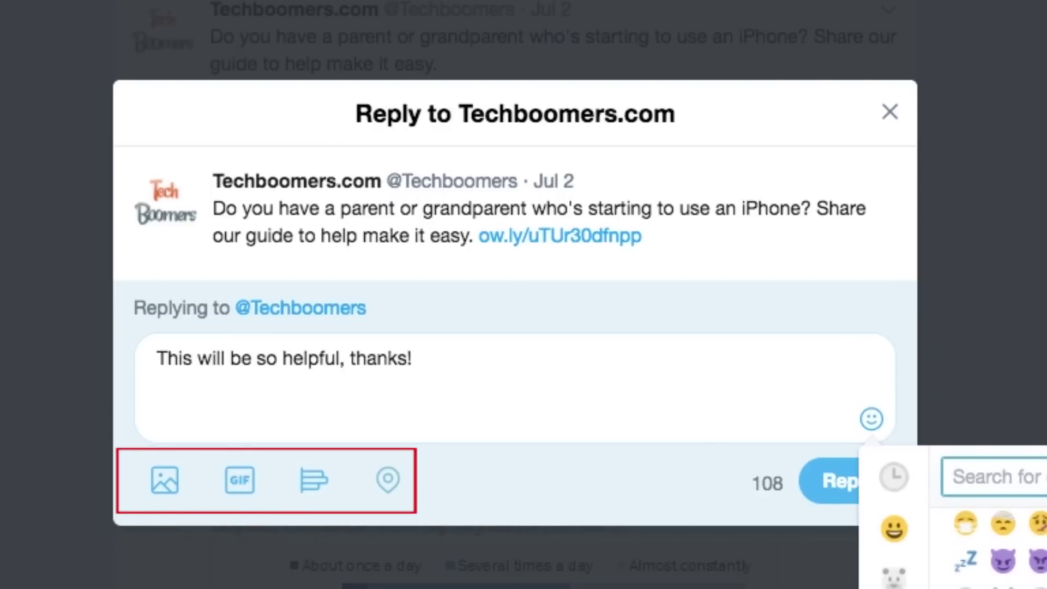
click(544, 402)
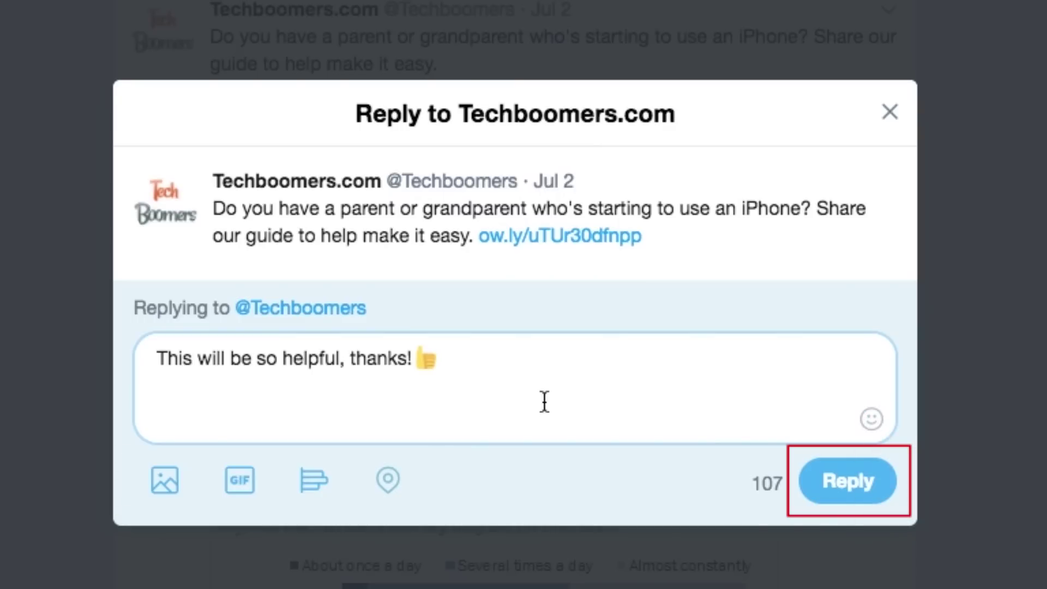
click(859, 499)
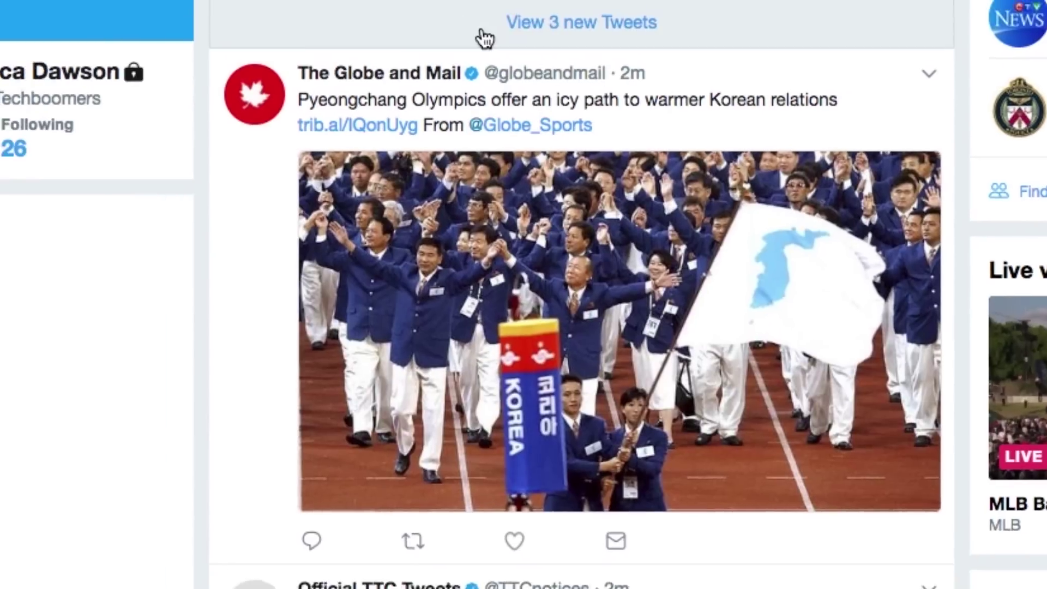
Load the 3 new tweets at the top of the home timeline.
click(484, 35)
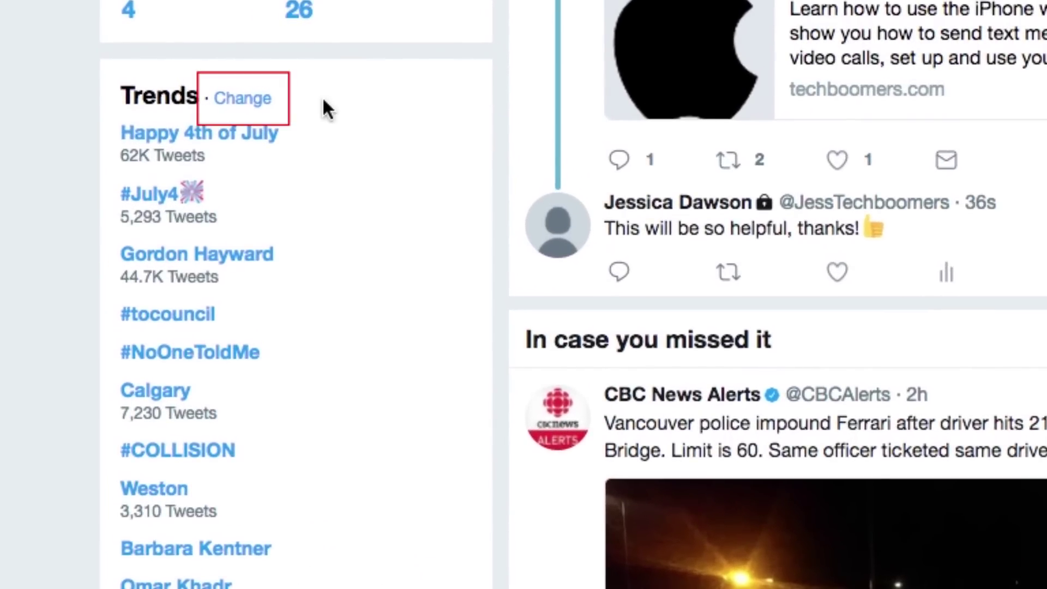
Switch the trends location from tailored trends to Canada (All cities).
click(268, 108)
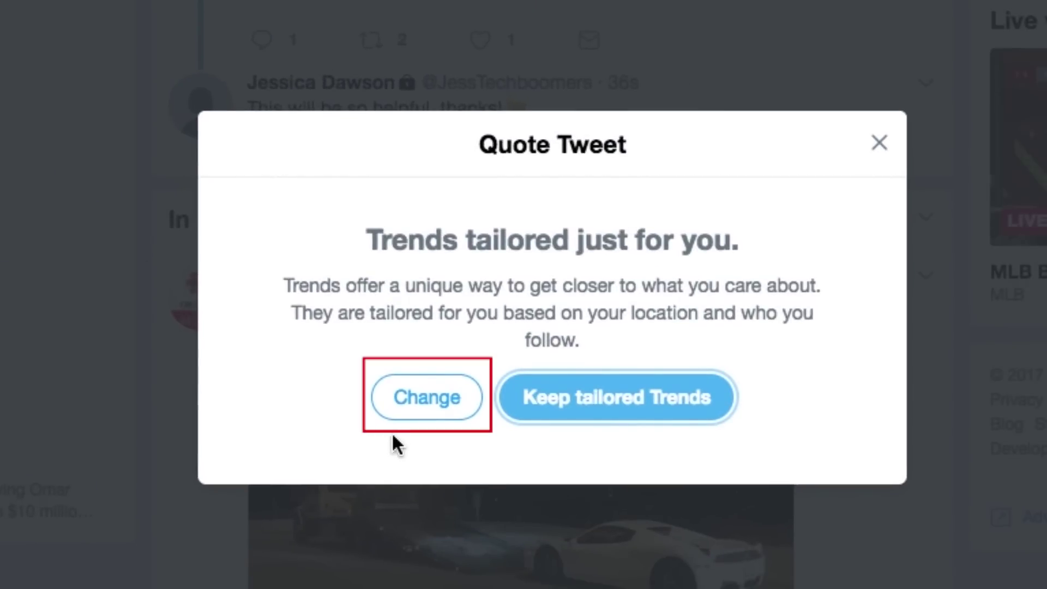
click(409, 425)
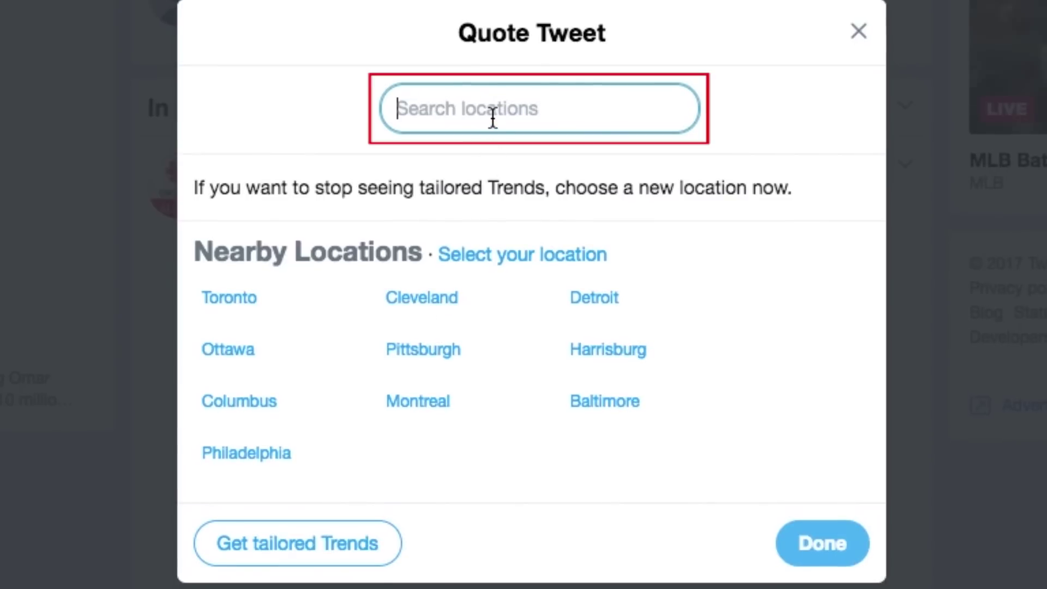
click(493, 117)
text(Canada)
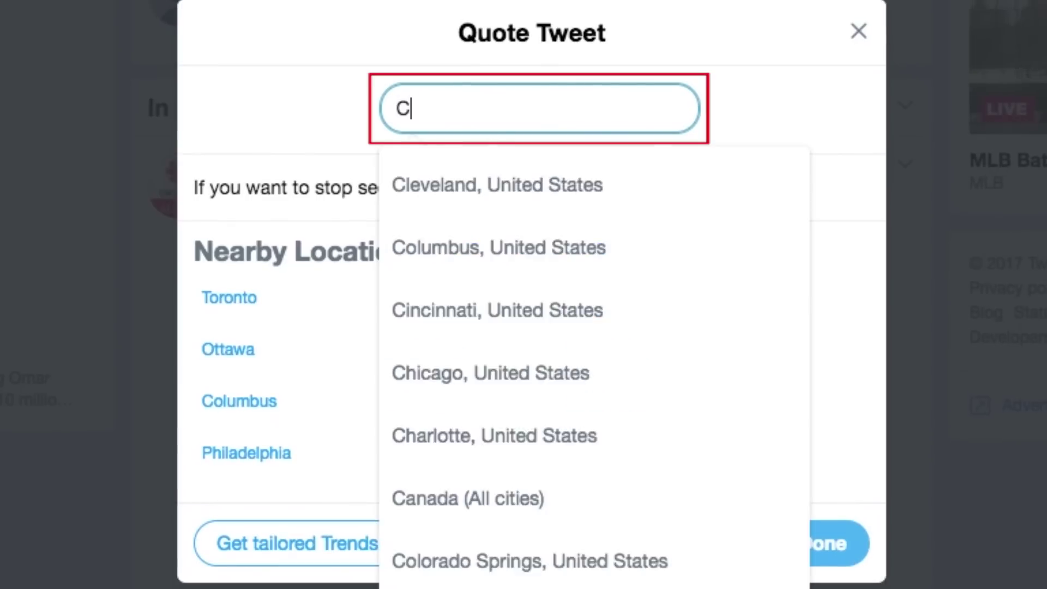
click(589, 177)
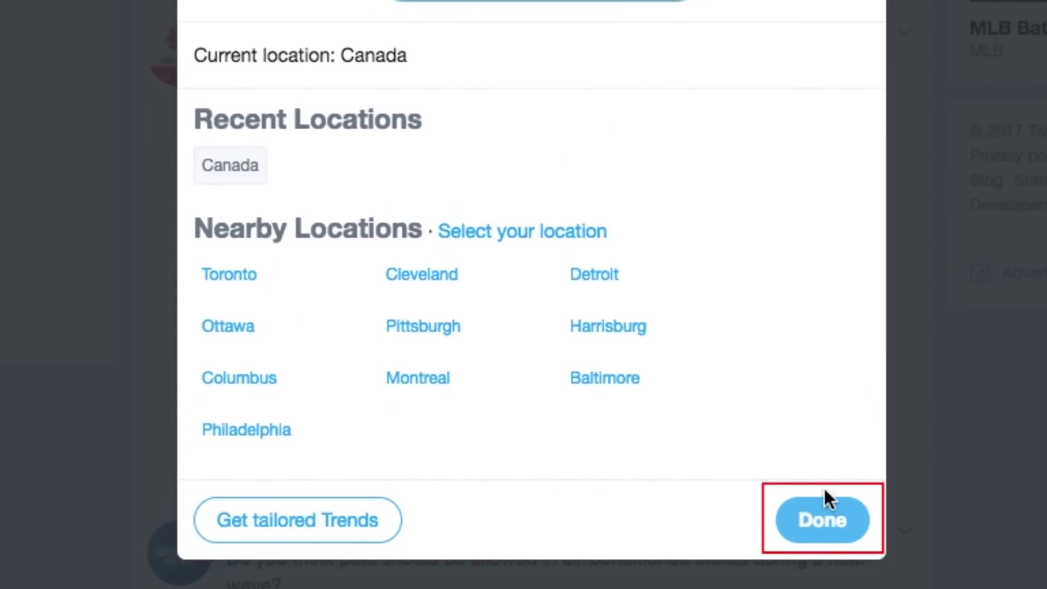
click(855, 529)
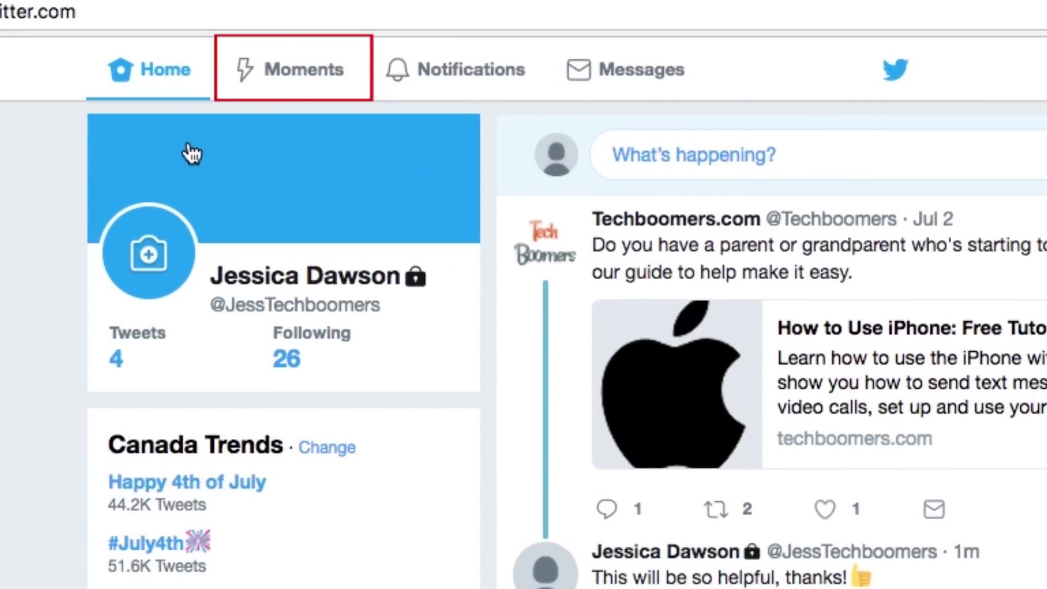
click(342, 97)
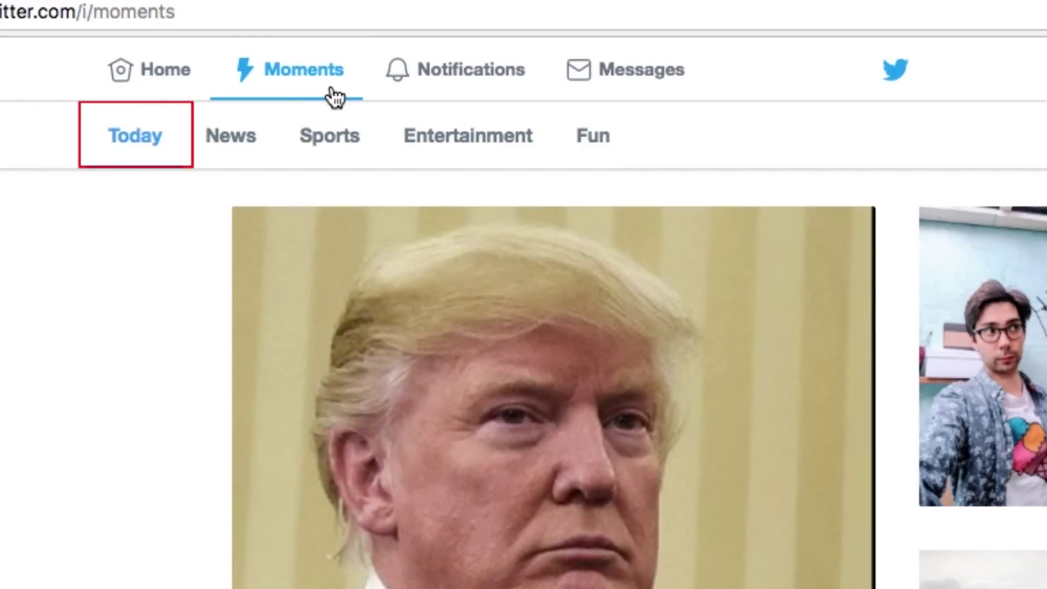
click(226, 169)
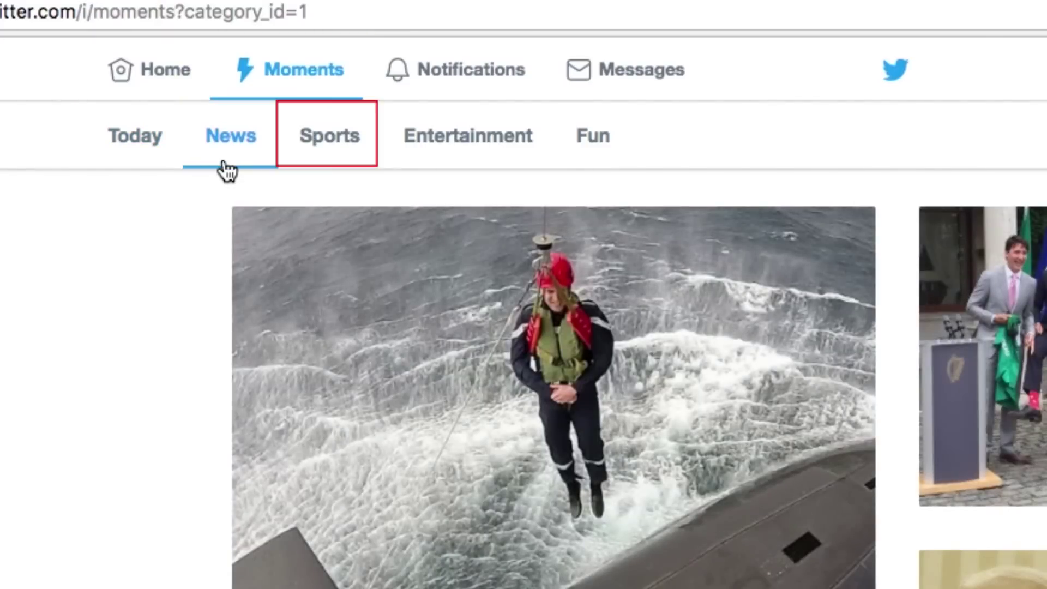
click(331, 165)
click(445, 169)
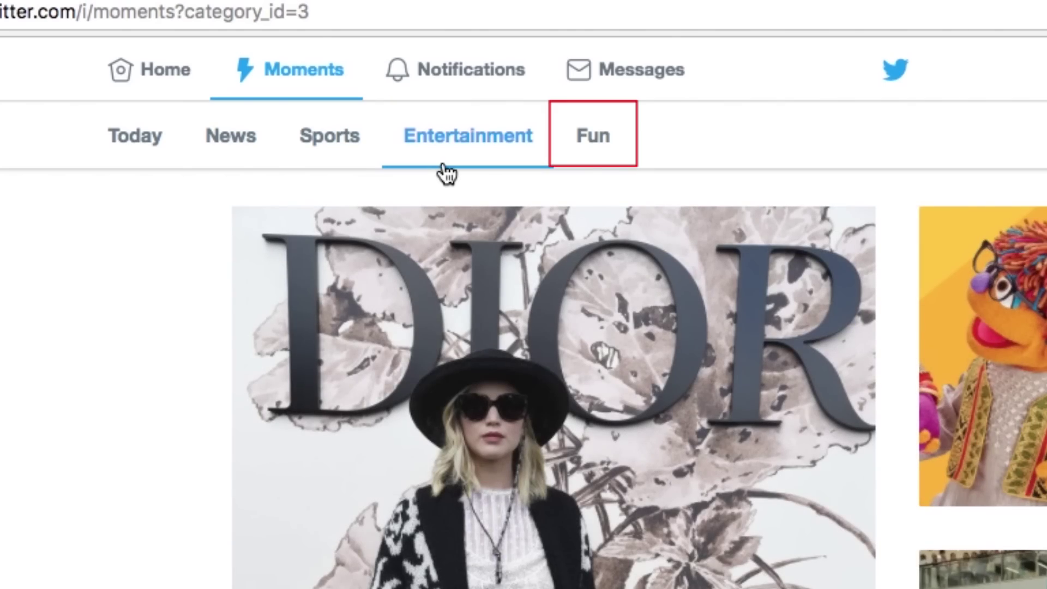
click(589, 167)
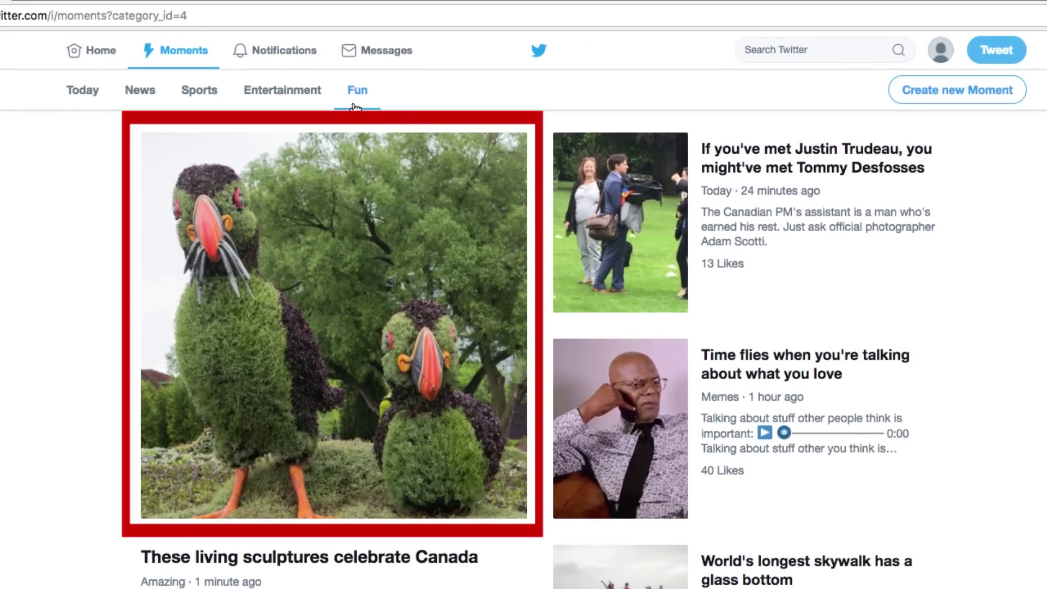
click(294, 198)
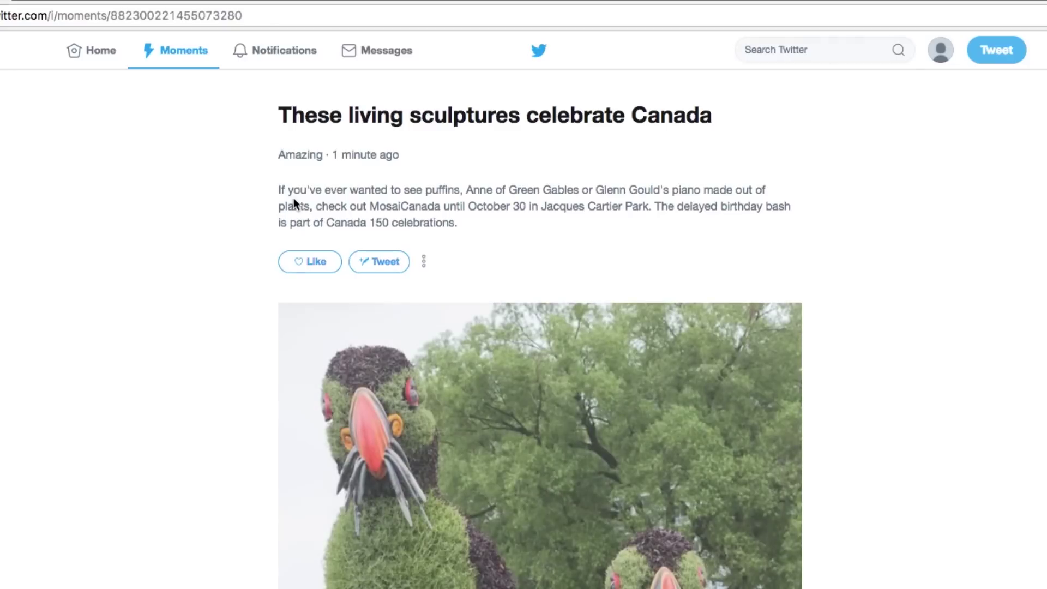
scroll(234, 205, down, 8)
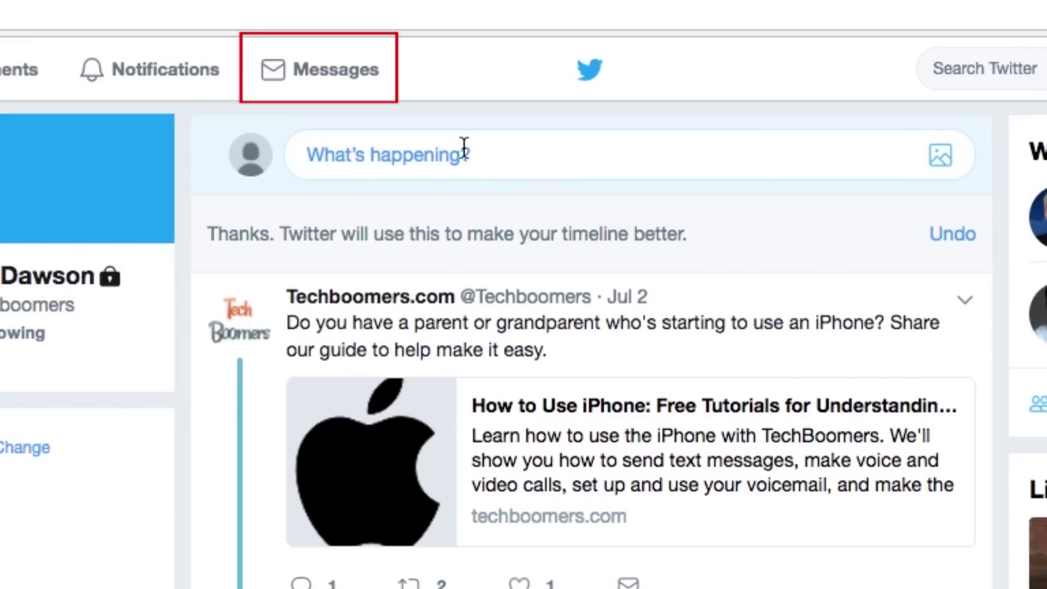
Start a new direct message addressed to CBC Toronto.
click(361, 101)
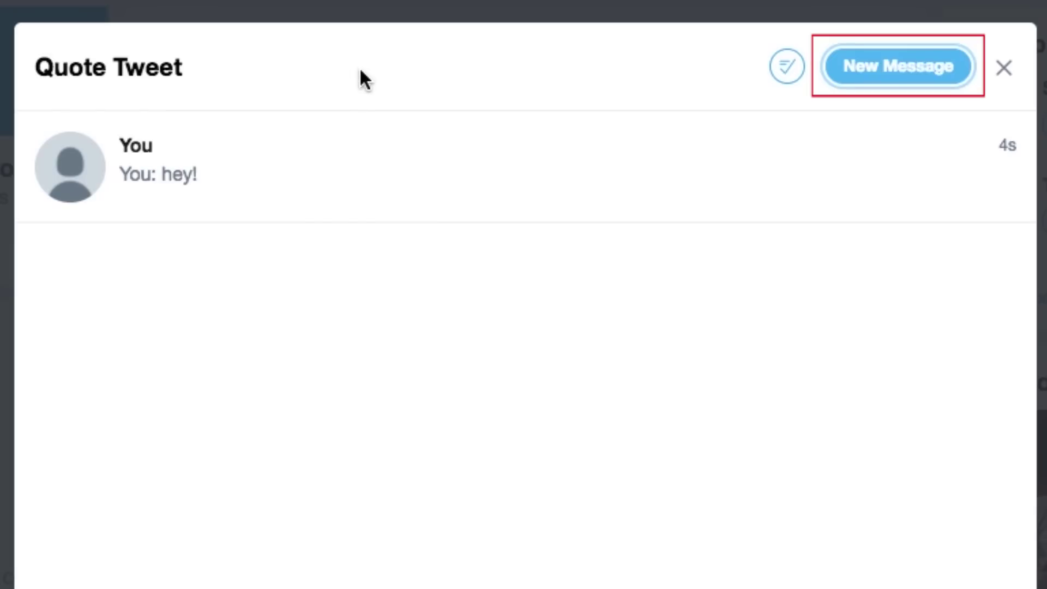
click(895, 88)
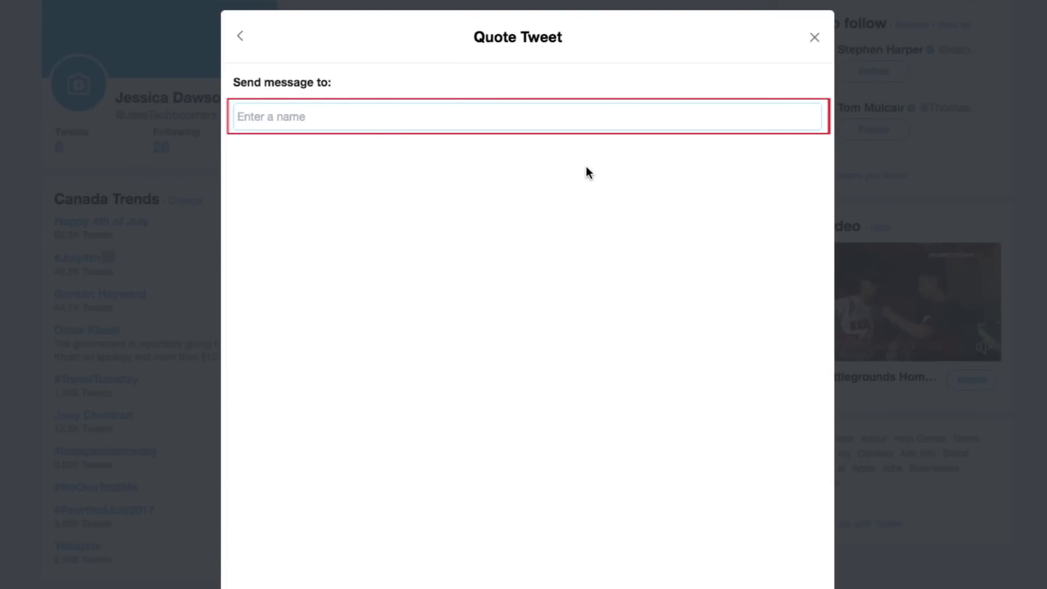
text(cbc)
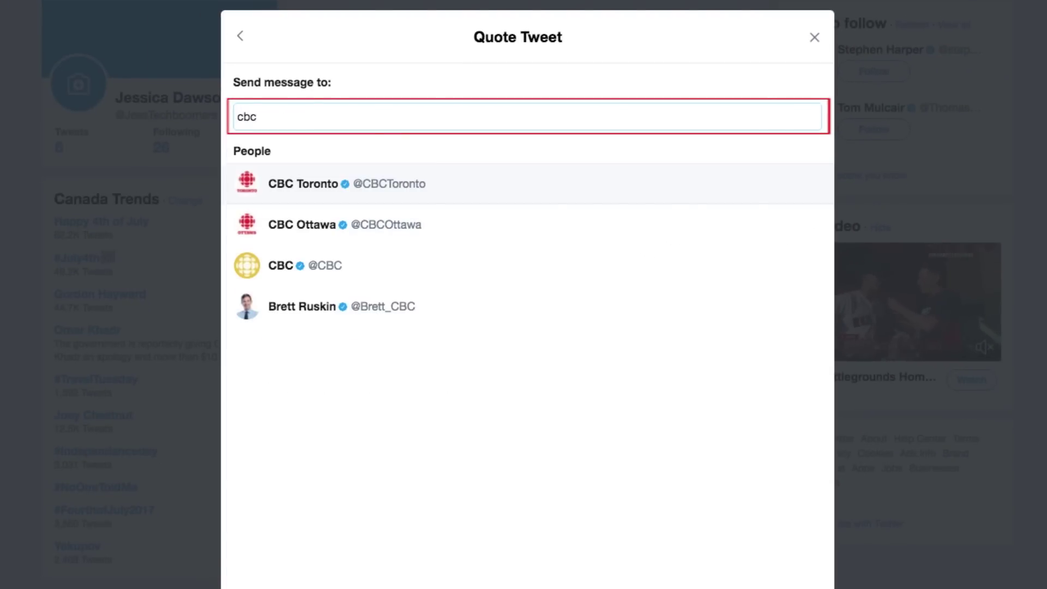
click(437, 191)
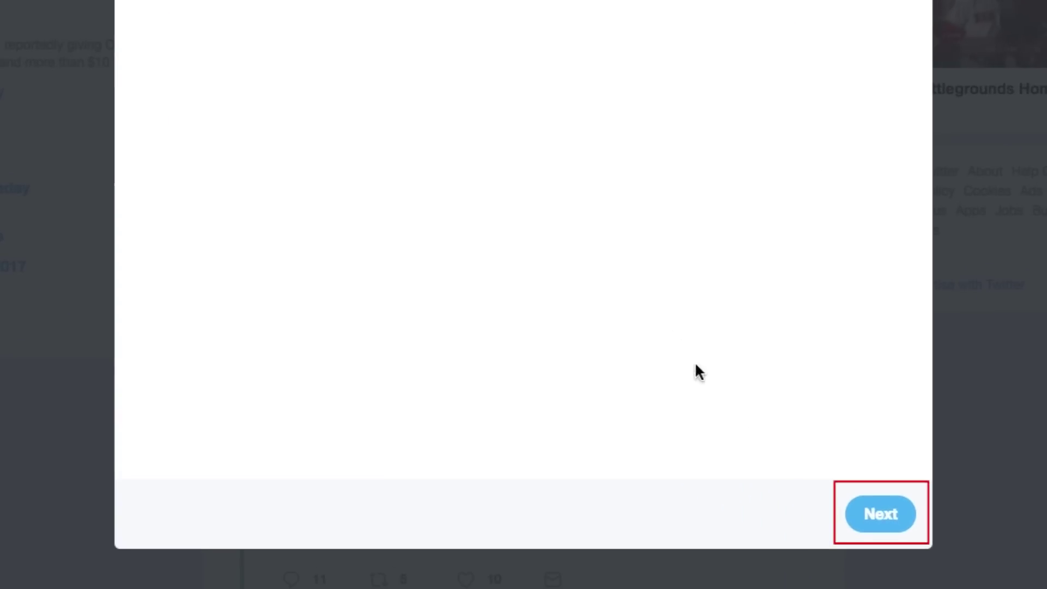
click(885, 523)
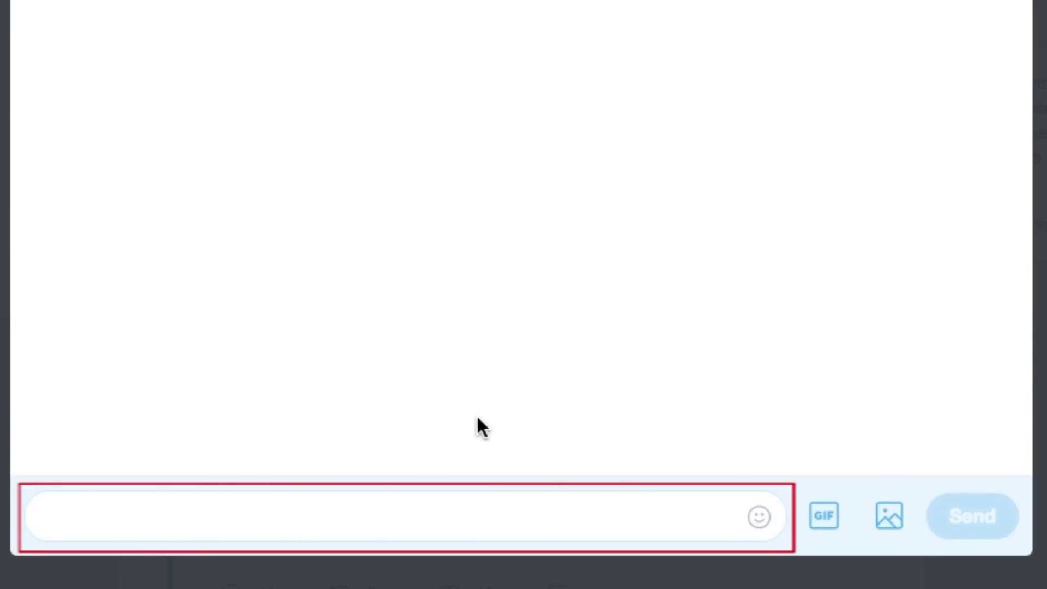
Send the message 'Loving your tweets! 👍'.
text(Loving your tweets!)
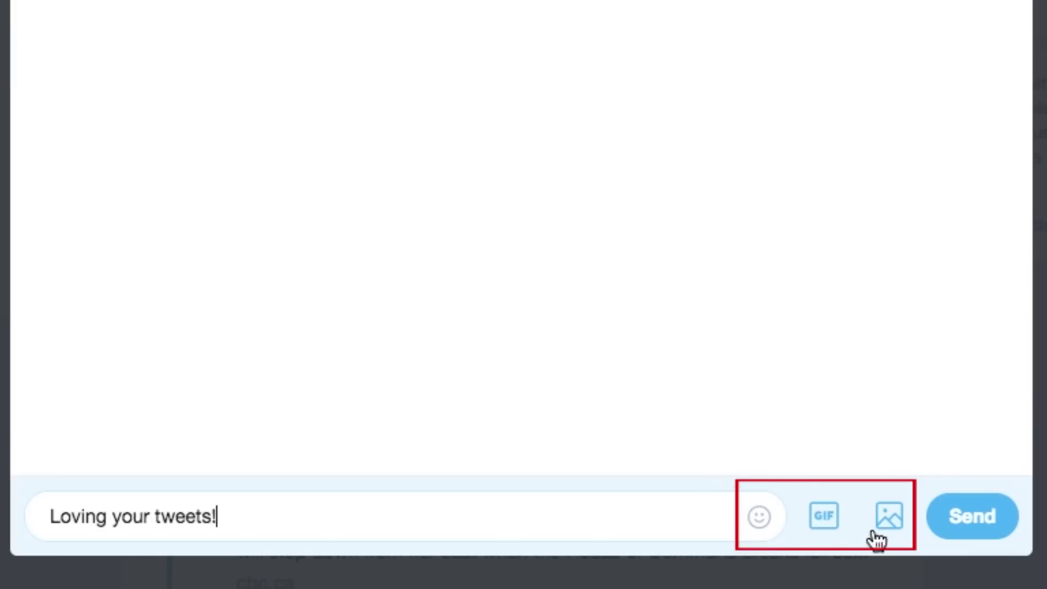
text(👍)
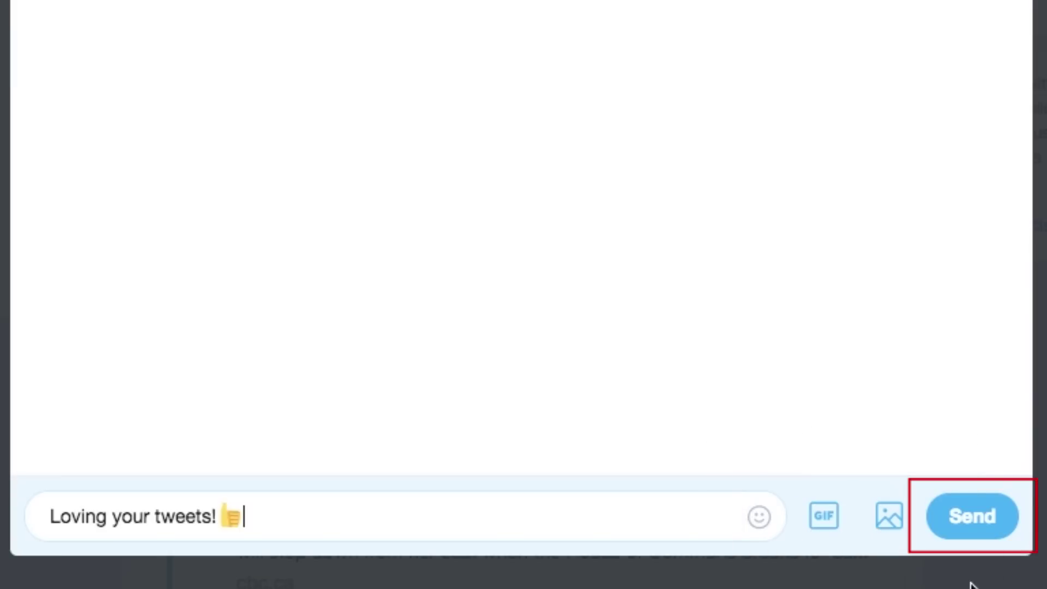
click(976, 535)
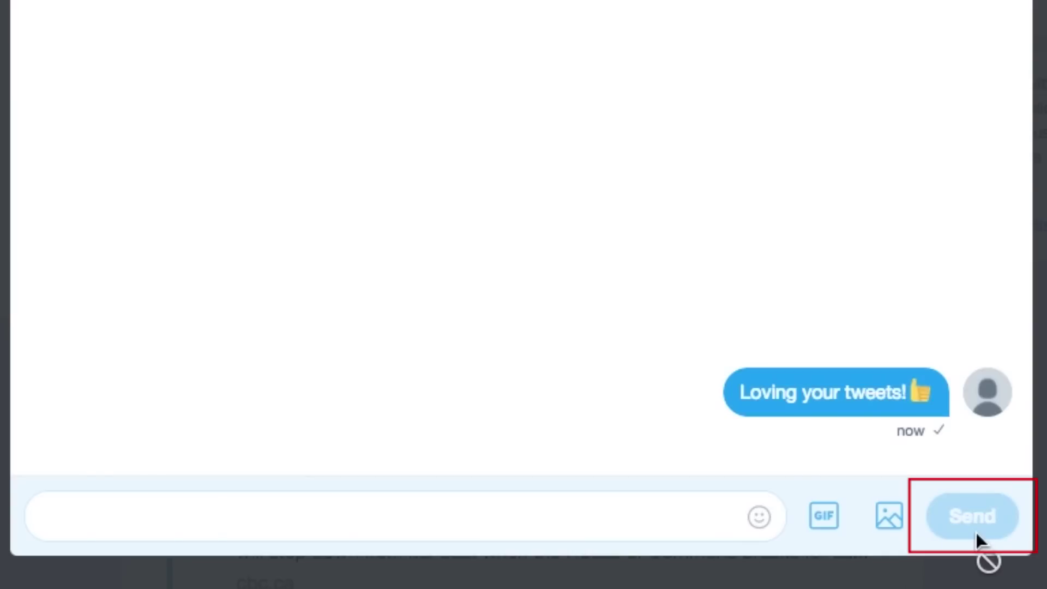